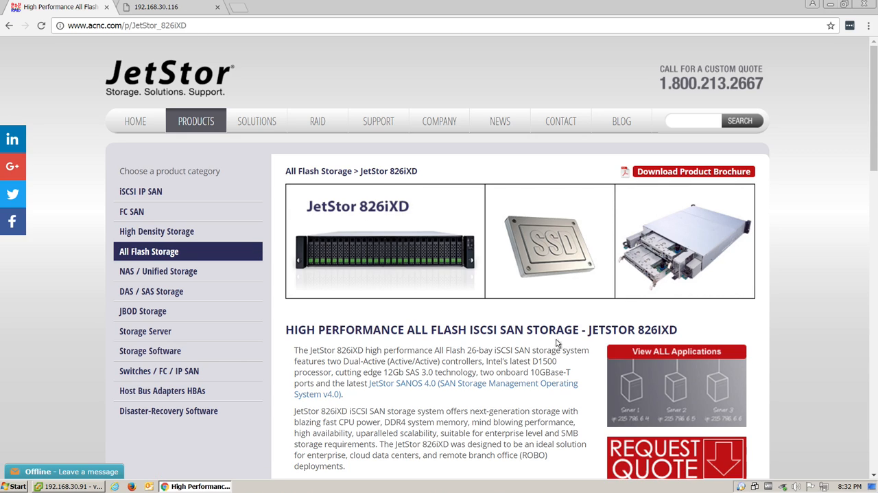
Log in to the JetStor storage system's web interface as admin with the account password.
{"action": "left_click", "coordinate": [156, 7]}
{"action": "type", "text": "admin"}
{"action": "key", "text": "Tab"}
{"action": "type", "text": "••••"}
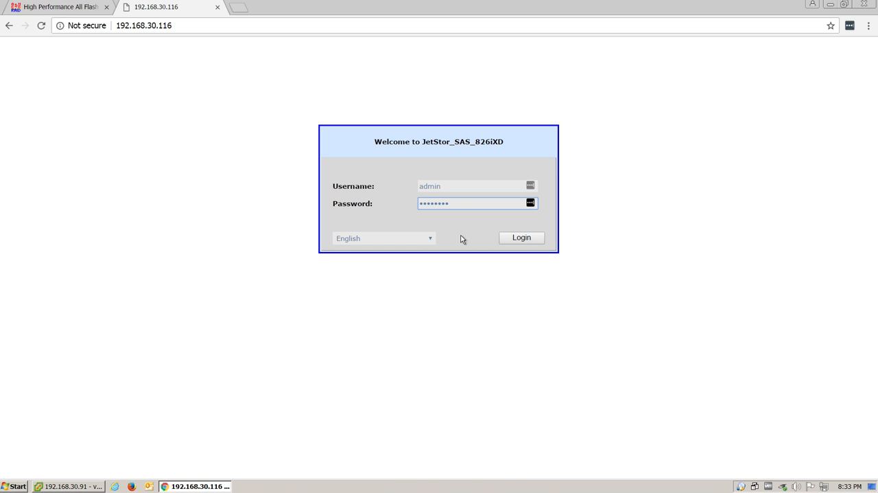
{"action": "left_click", "coordinate": [520, 240]}
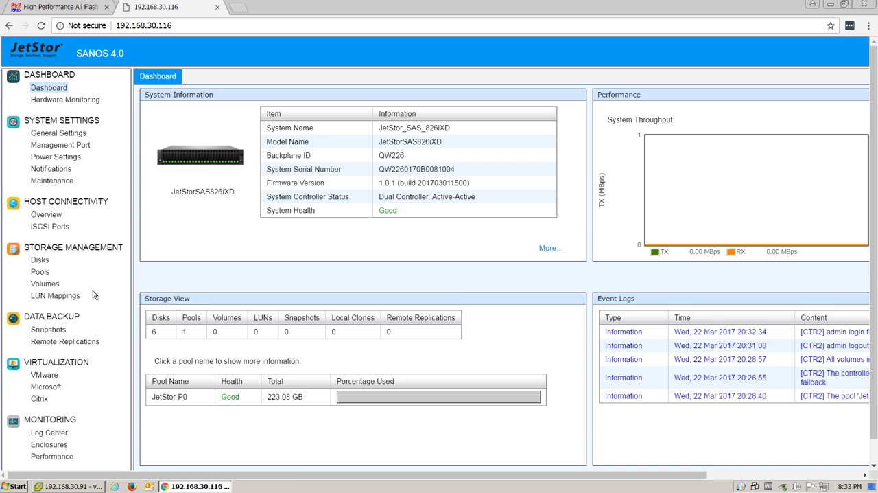
Start a new thick-provisioned storage pool named JetStor-P1 with Controller 2 as the preferred controller.
{"action": "left_click", "coordinate": [65, 296]}
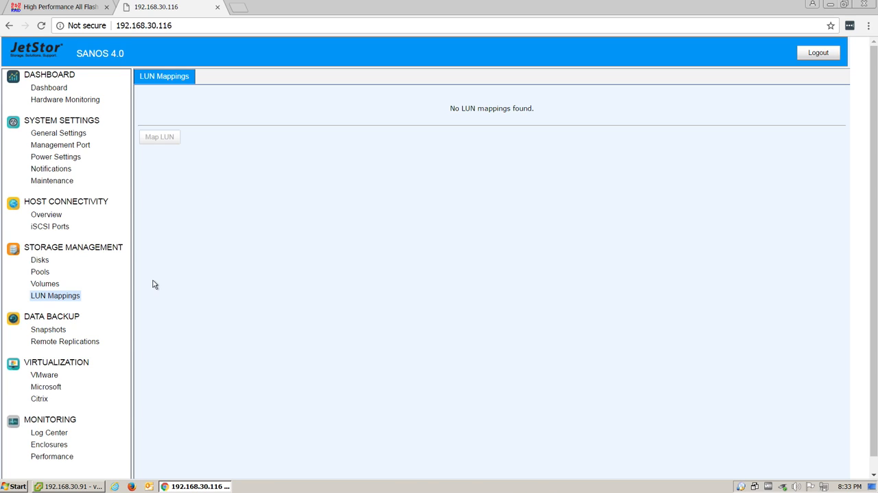
{"action": "left_click", "coordinate": [40, 273]}
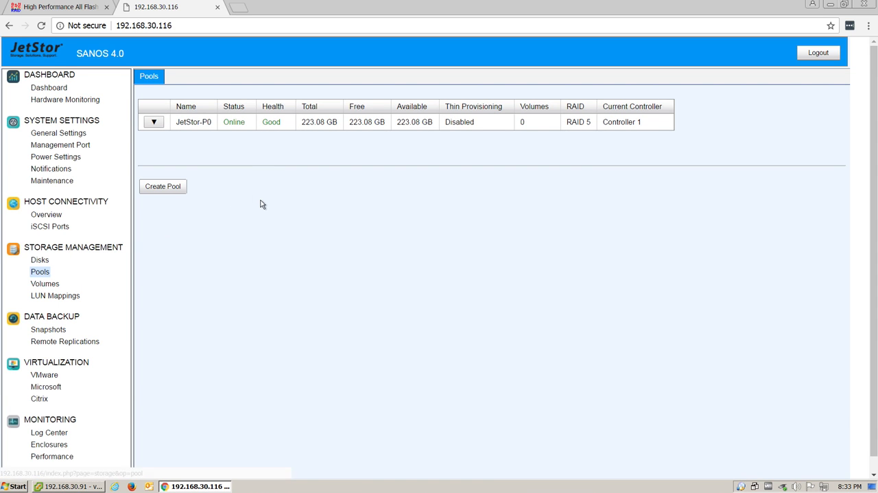
{"action": "left_click", "coordinate": [166, 193]}
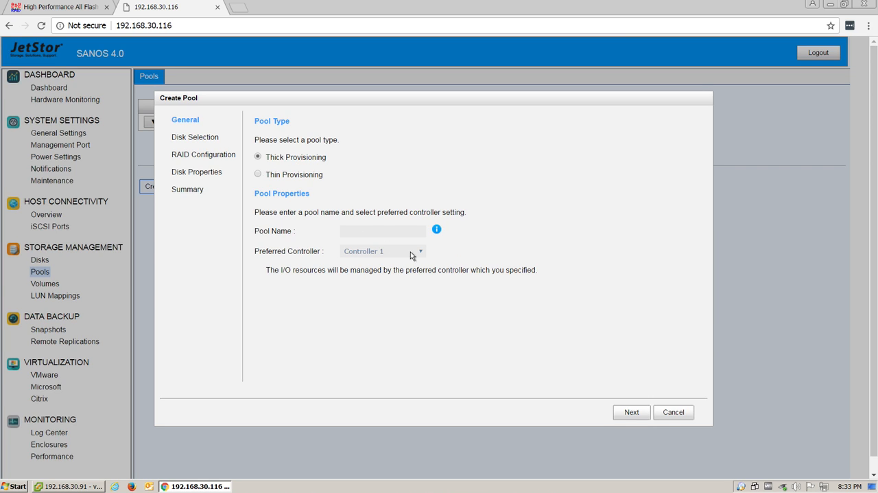
{"action": "left_click", "coordinate": [375, 235]}
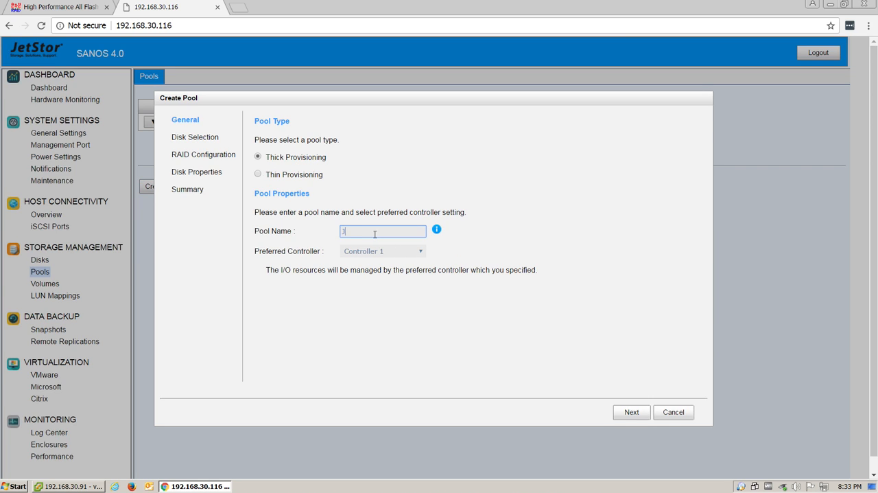
{"action": "type", "text": "JetStor-P1"}
{"action": "left_click", "coordinate": [402, 253]}
{"action": "left_click", "coordinate": [381, 270]}
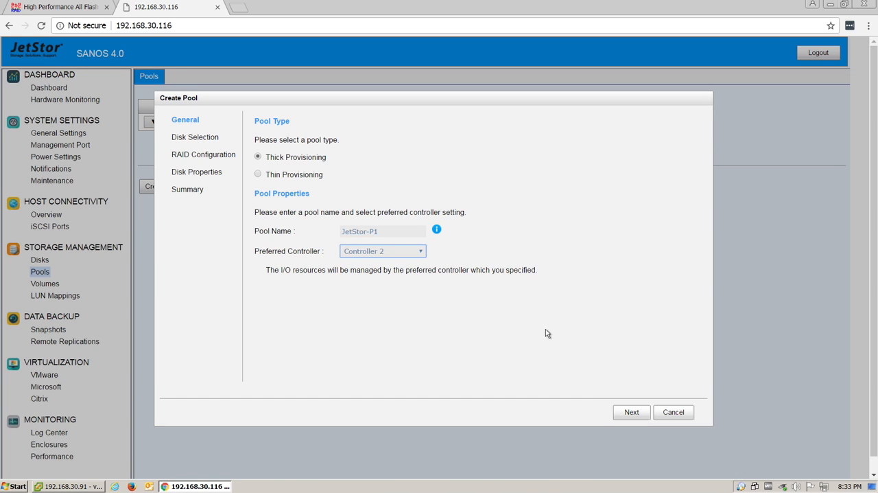
{"action": "left_click", "coordinate": [627, 410]}
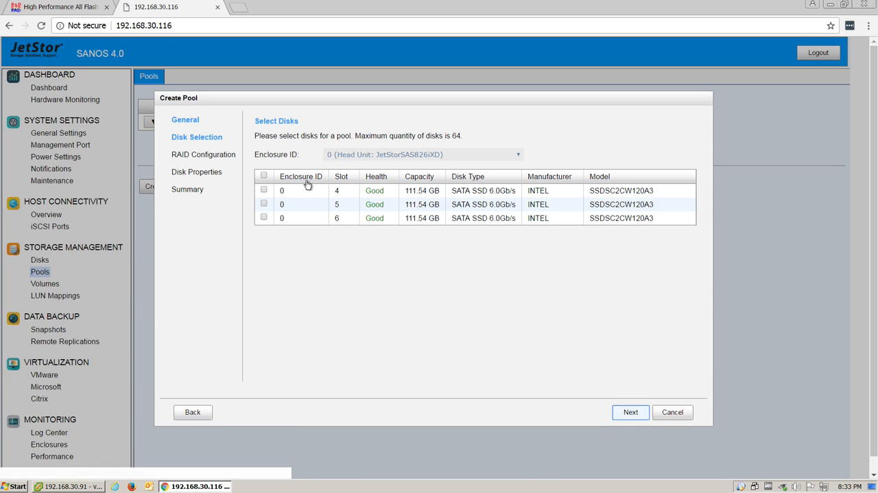
Add the three SSD disks in slots 4, 5 and 6 to the pool.
{"action": "left_click", "coordinate": [263, 190]}
{"action": "left_click", "coordinate": [263, 203]}
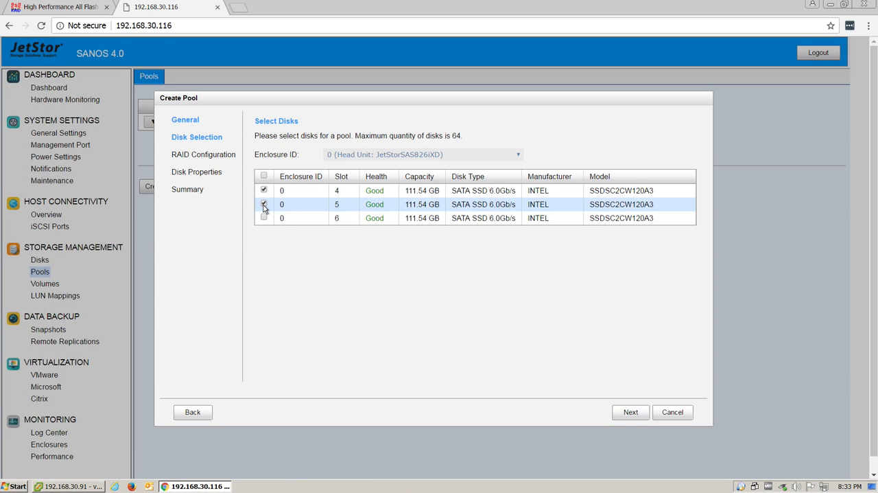
{"action": "left_click", "coordinate": [263, 217]}
{"action": "left_click", "coordinate": [632, 413]}
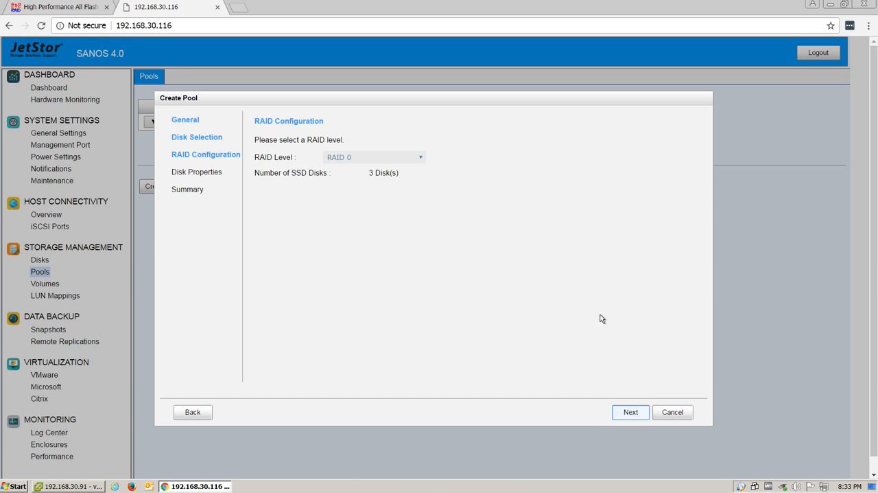
Keep RAID 0 and the default disk properties for the pool, and finish creating it.
{"action": "left_click", "coordinate": [385, 159]}
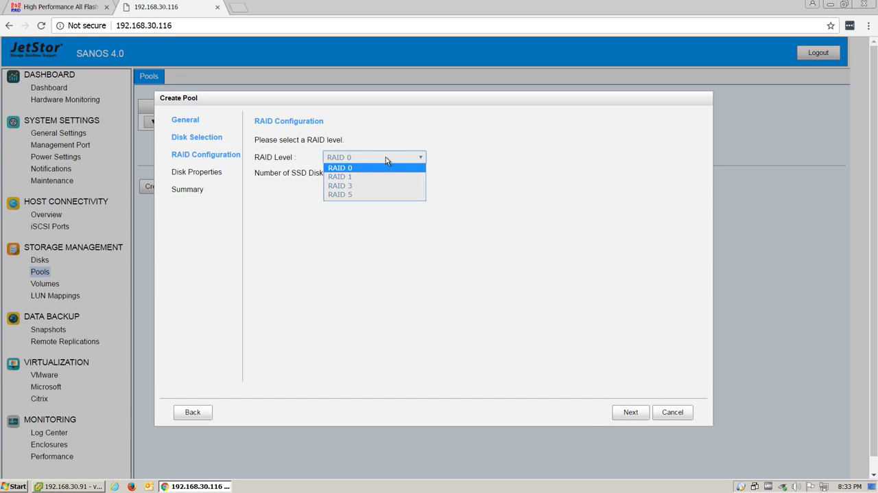
{"action": "double_click", "coordinate": [462, 166]}
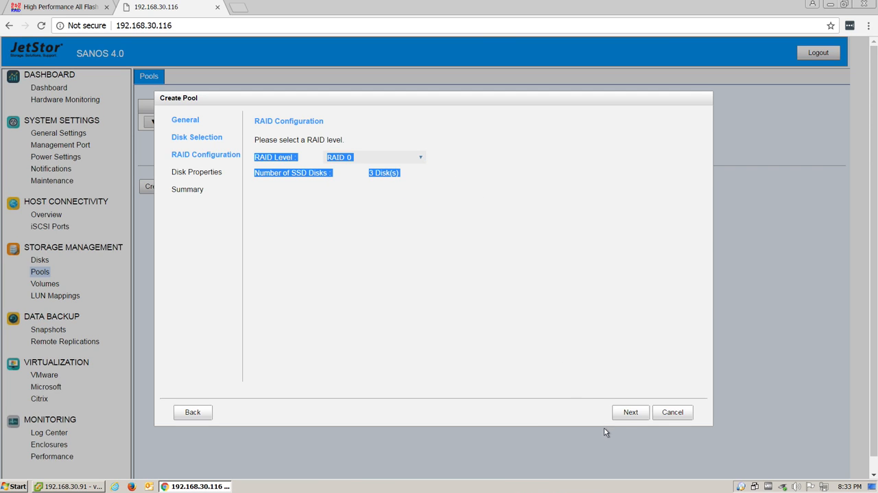
{"action": "left_click", "coordinate": [631, 412]}
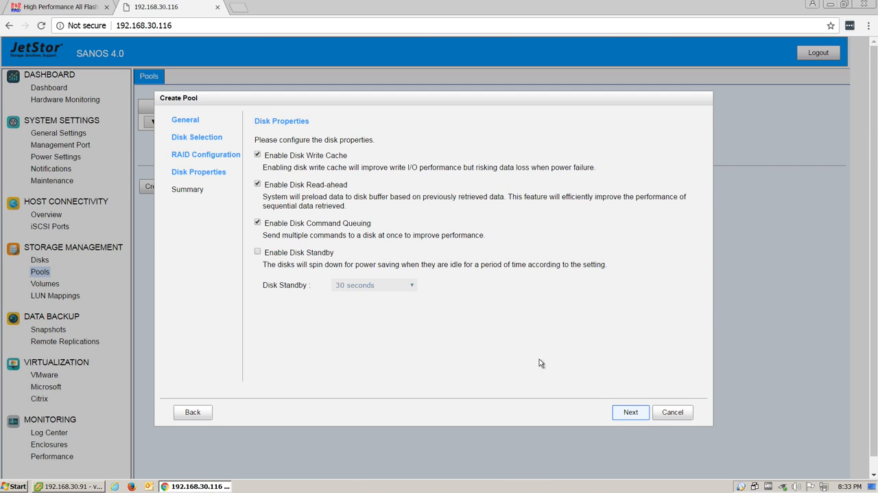
{"action": "left_click", "coordinate": [627, 414]}
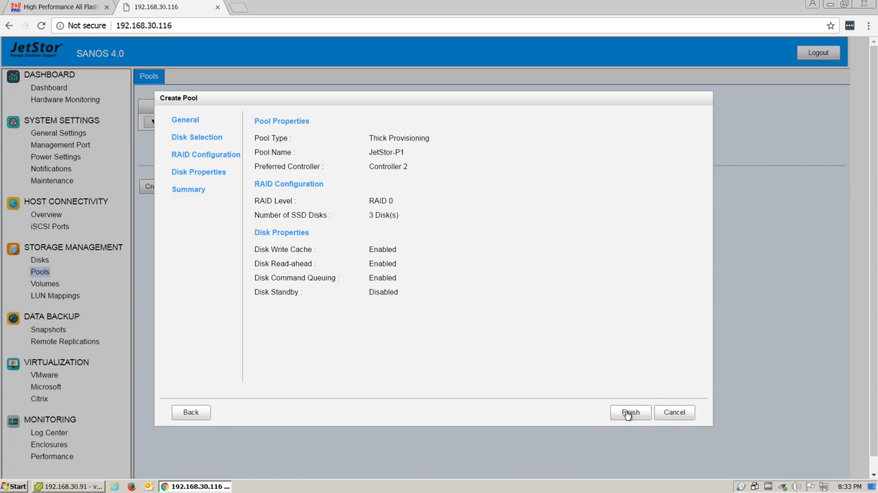
{"action": "left_click", "coordinate": [629, 413]}
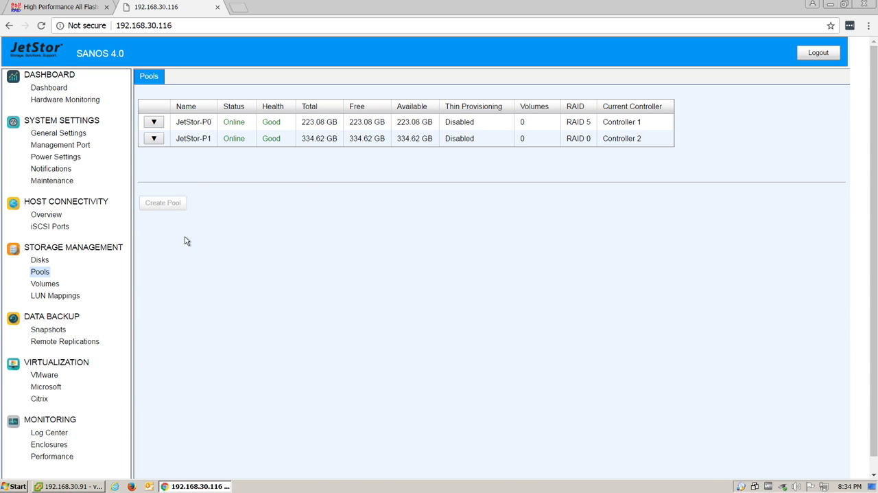
Start a new RAID volume named JetStor-V0 in pool JetStor-P0 with a capacity of 100 GB.
{"action": "left_click", "coordinate": [58, 286]}
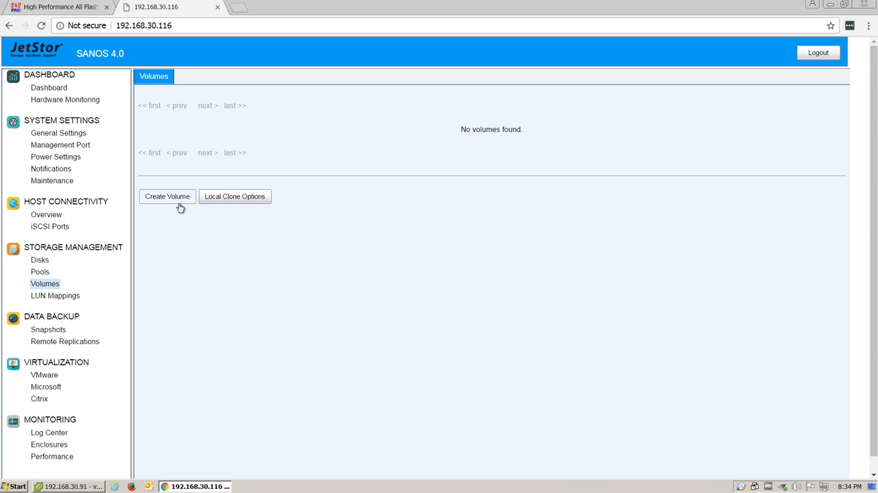
{"action": "left_click", "coordinate": [178, 202]}
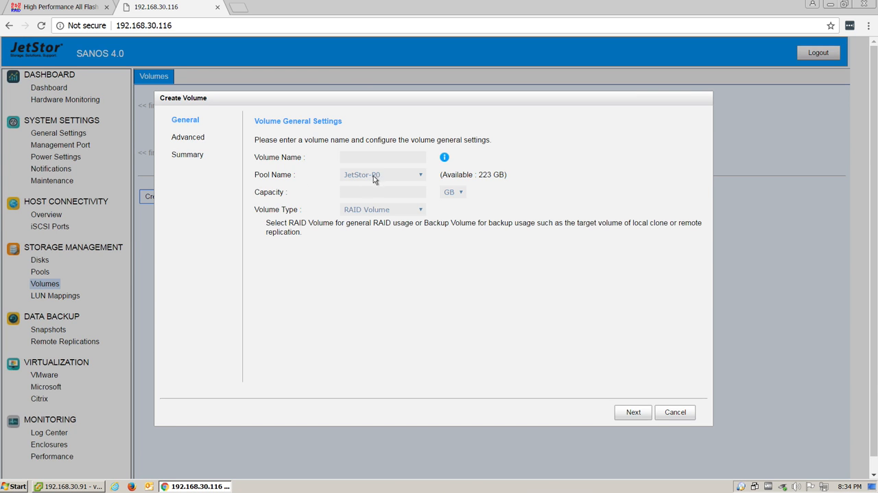
{"action": "left_click", "coordinate": [365, 154]}
{"action": "type", "text": "JetStor-V0"}
{"action": "left_click", "coordinate": [366, 192]}
{"action": "type", "text": "100"}
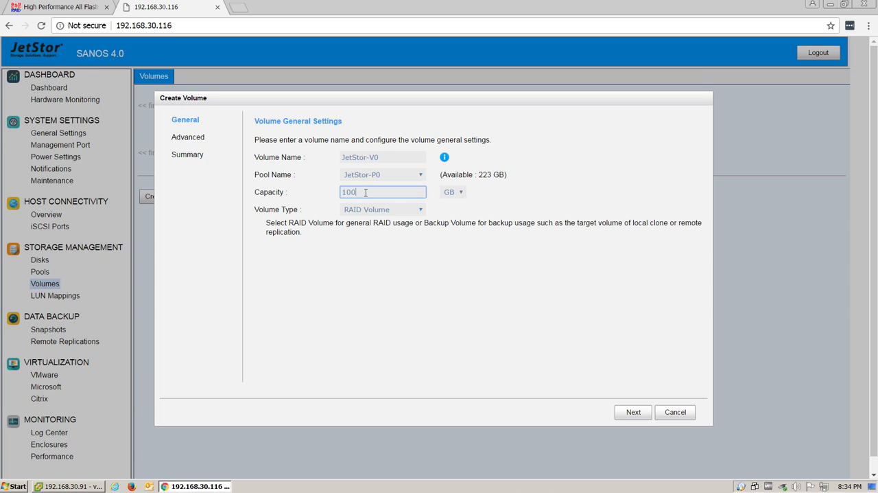
{"action": "left_click", "coordinate": [634, 412]}
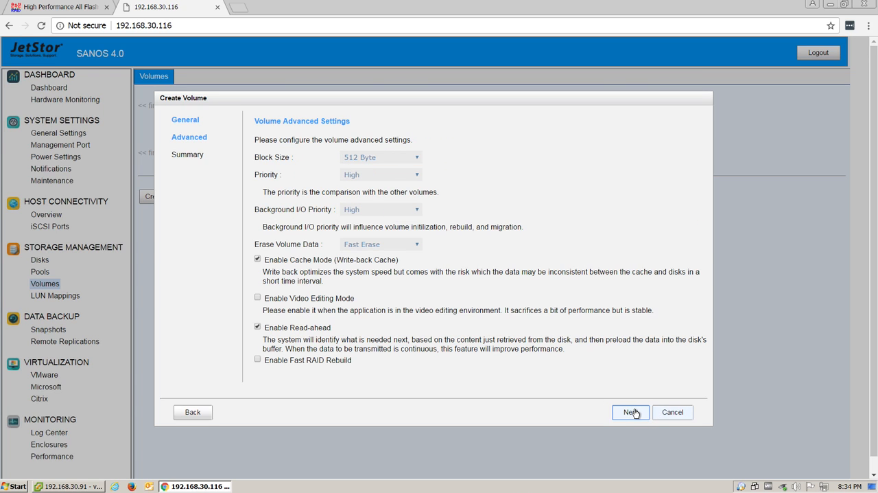
Enable Fast RAID Rebuild in the volume's advanced settings and finish creating the volume.
{"action": "left_click", "coordinate": [256, 360]}
{"action": "left_click", "coordinate": [630, 412]}
{"action": "left_click", "coordinate": [632, 412]}
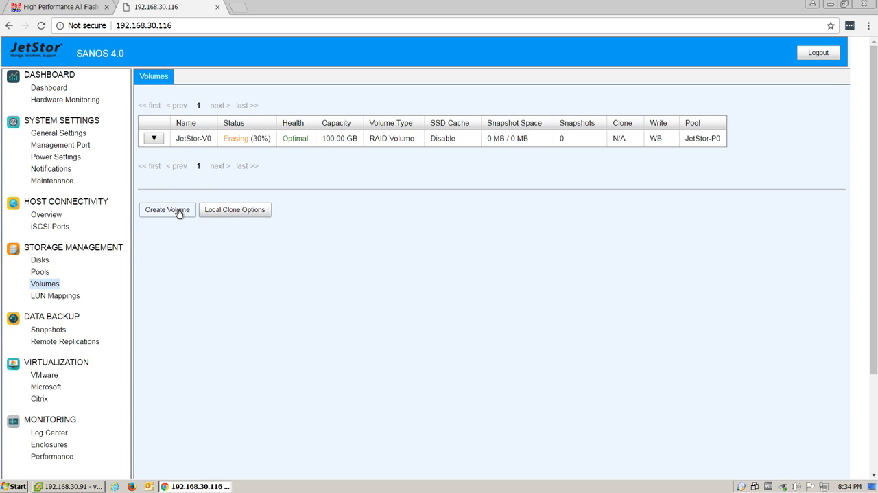
Start a second volume and name it JetStor-V1.
{"action": "left_click", "coordinate": [178, 213]}
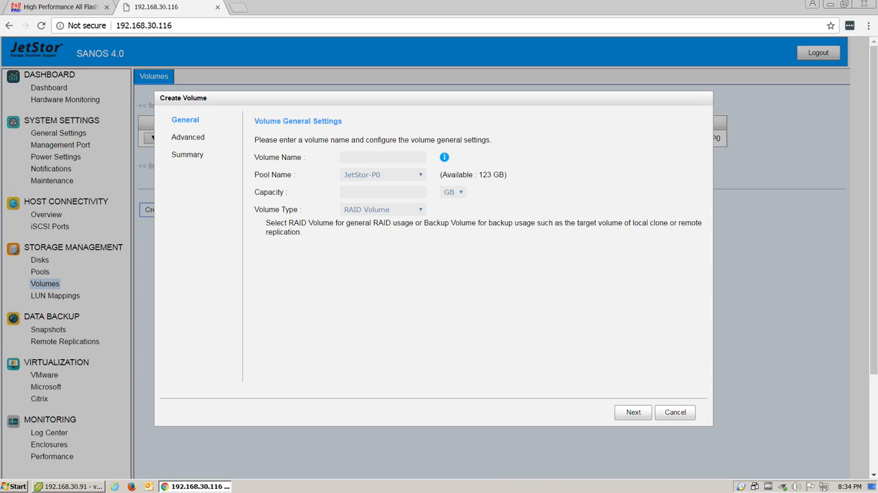
{"action": "left_click", "coordinate": [357, 157]}
{"action": "type", "text": "Jet"}
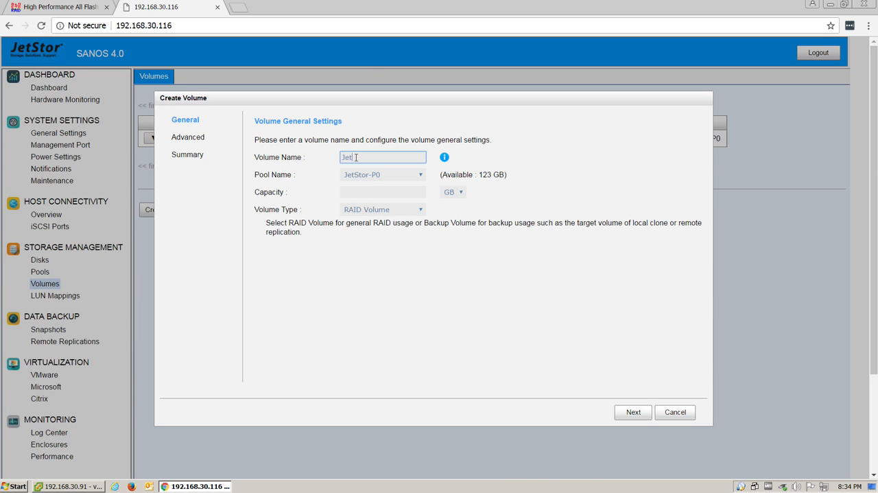
{"action": "type", "text": "Stor-V"}
{"action": "left_click_drag", "start_coordinate": [365, 98], "coordinate": [367, 162]}
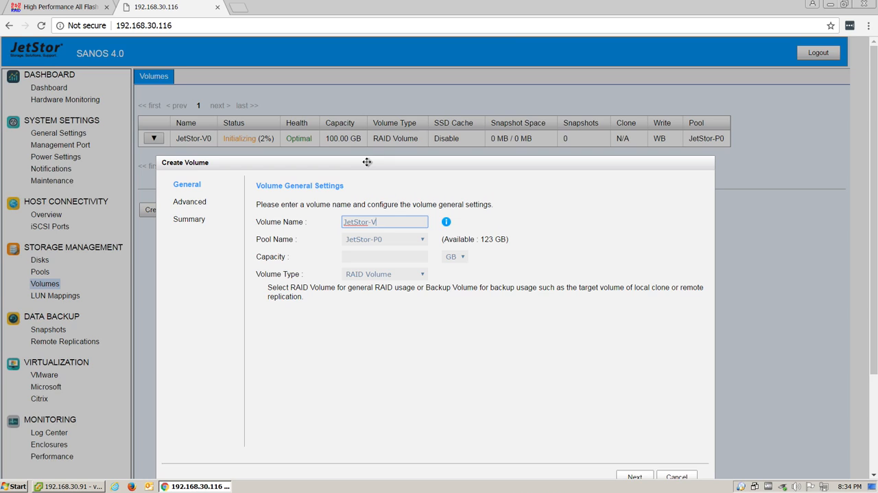
{"action": "type", "text": "1"}
Place the volume in pool JetStor-P1 with 200 GB capacity and create it with the default advanced settings.
{"action": "left_click", "coordinate": [398, 239]}
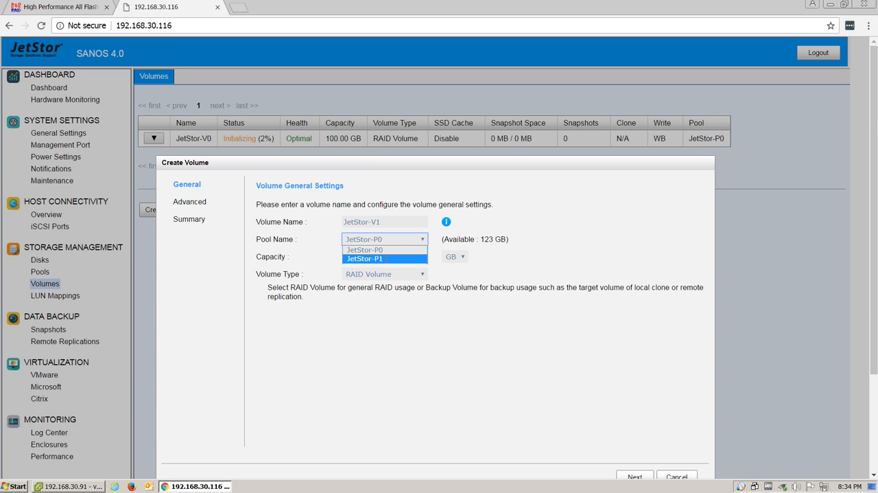
{"action": "left_click", "coordinate": [388, 259]}
{"action": "left_click", "coordinate": [376, 258]}
{"action": "type", "text": "2"}
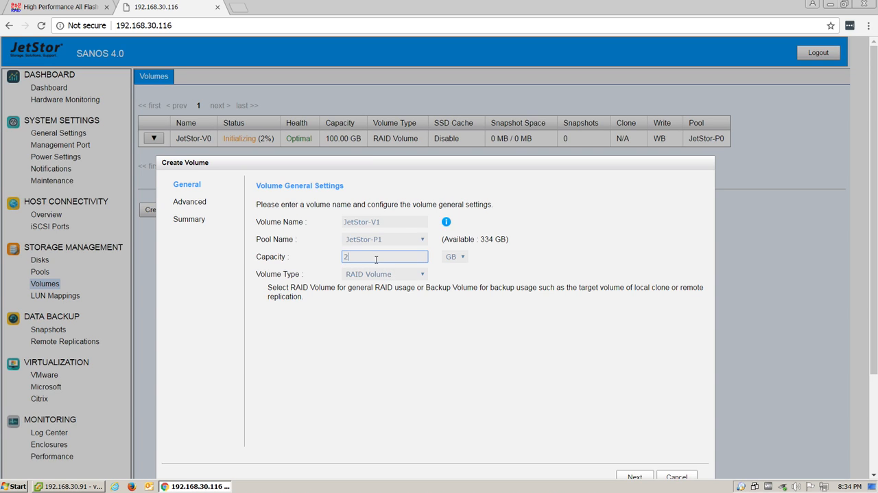
{"action": "type", "text": "00"}
{"action": "left_click", "coordinate": [635, 477]}
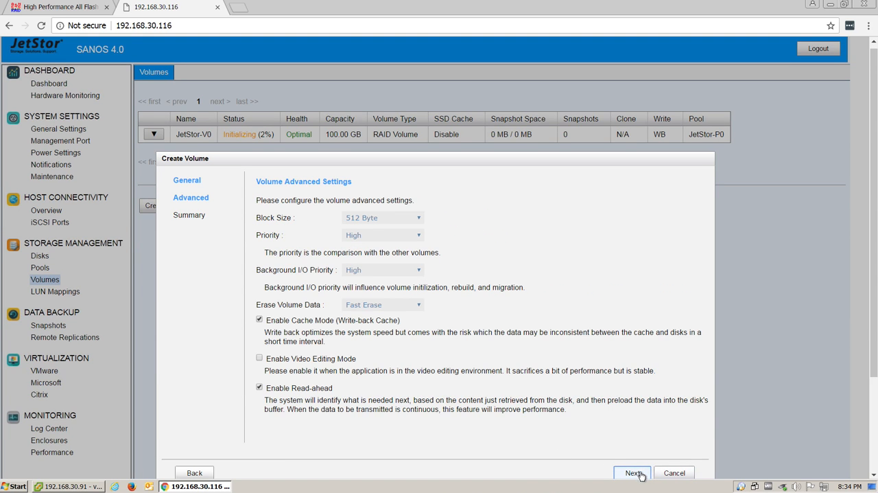
{"action": "left_click", "coordinate": [638, 474]}
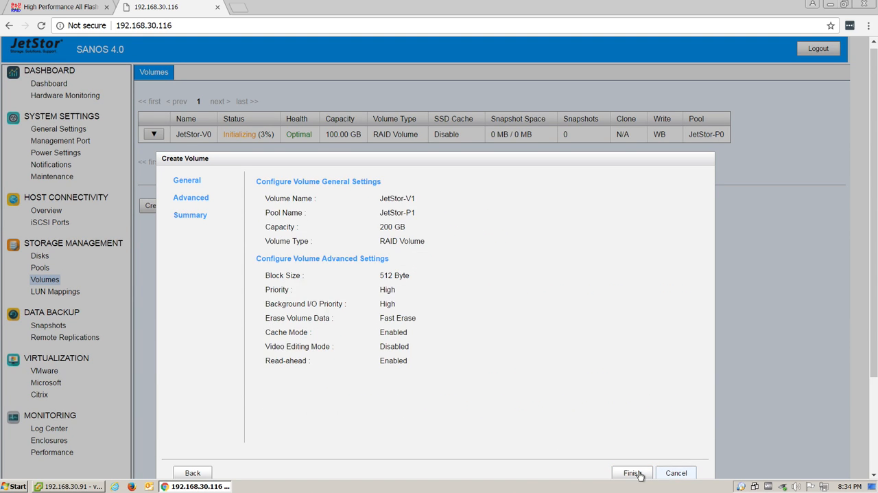
{"action": "left_click", "coordinate": [633, 472]}
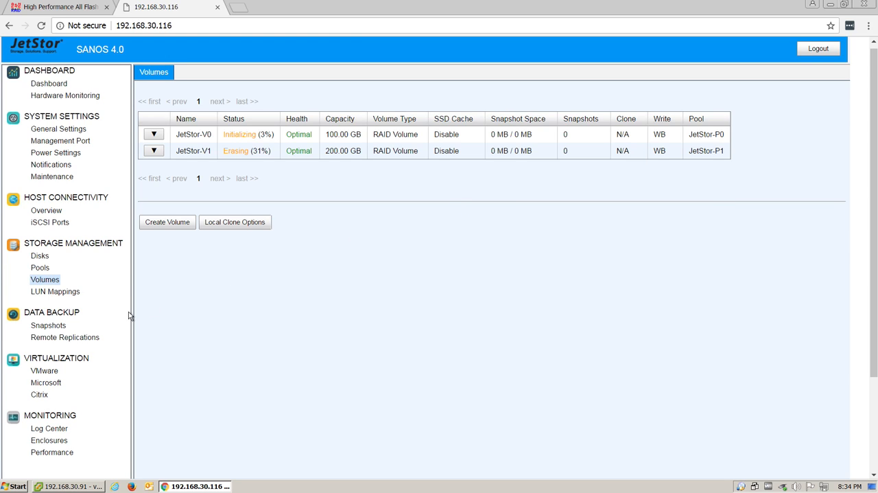
Start a LUN mapping for volume JetStor-V0 and select the existing Allowed Hosts entry for replacement.
{"action": "left_click", "coordinate": [58, 291]}
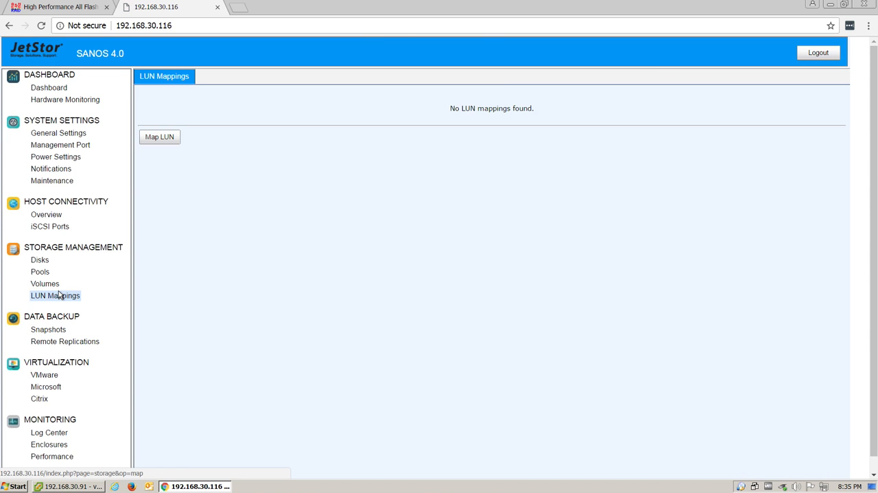
{"action": "left_click", "coordinate": [157, 141]}
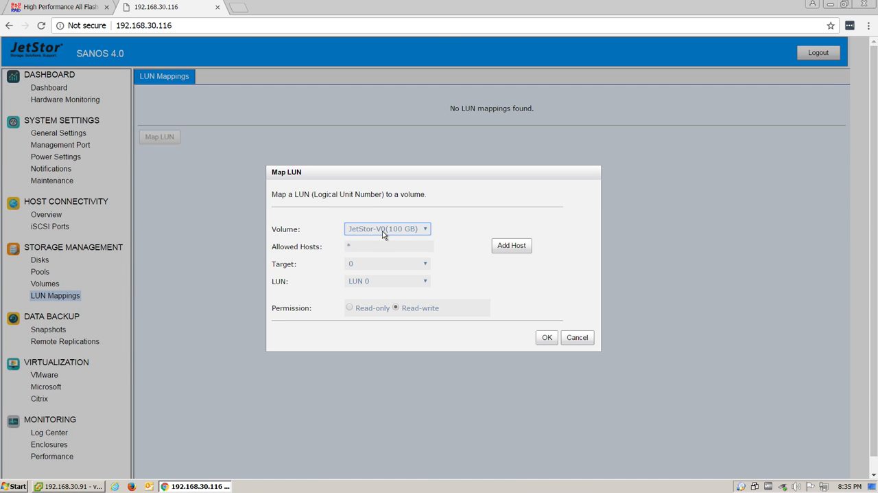
{"action": "left_click", "coordinate": [382, 231]}
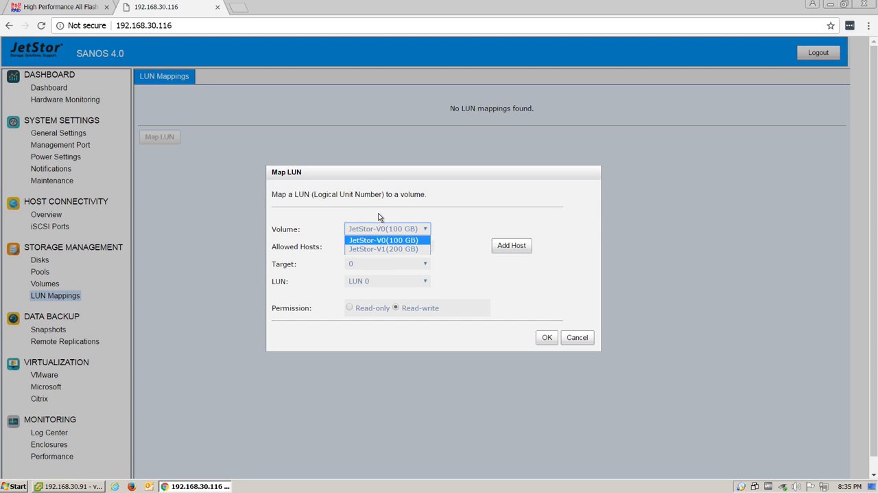
{"action": "left_click", "coordinate": [378, 218]}
{"action": "left_click", "coordinate": [394, 247]}
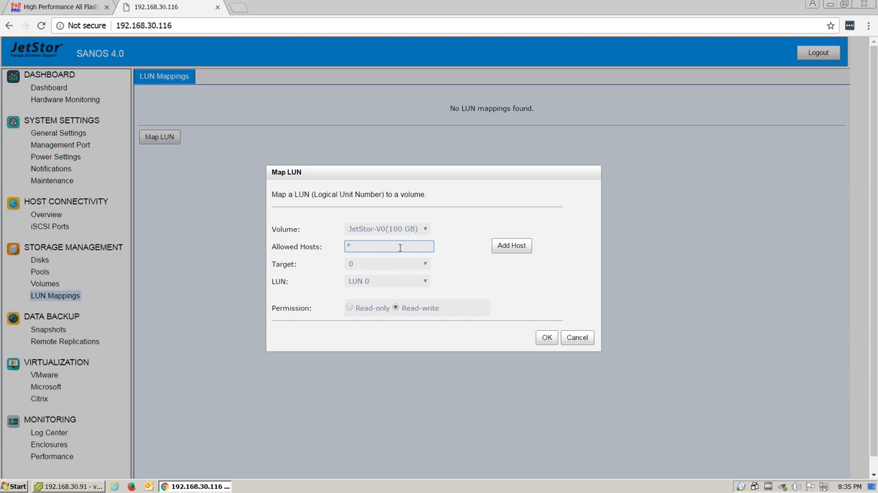
{"action": "double_click", "coordinate": [400, 247]}
Switch to the vSphere Client and copy the iSCSI name of software adapter vmhba65.
{"action": "mouse_move", "coordinate": [94, 487]}
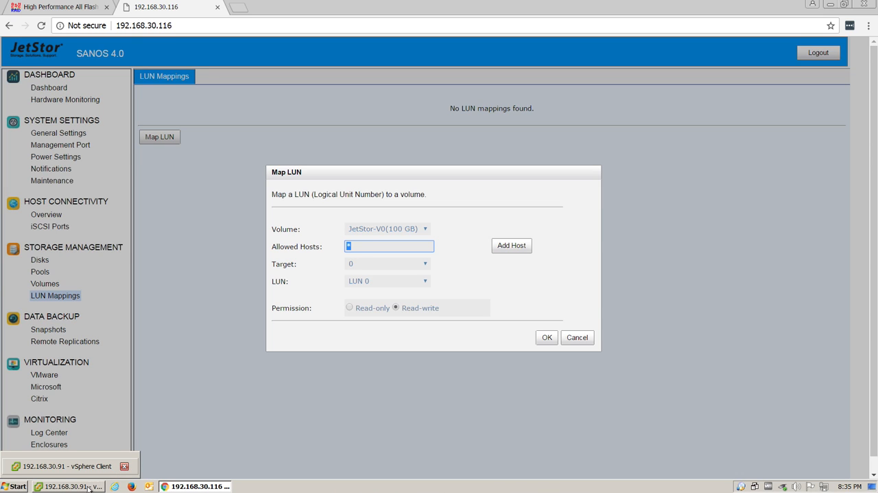
{"action": "left_click", "coordinate": [88, 487]}
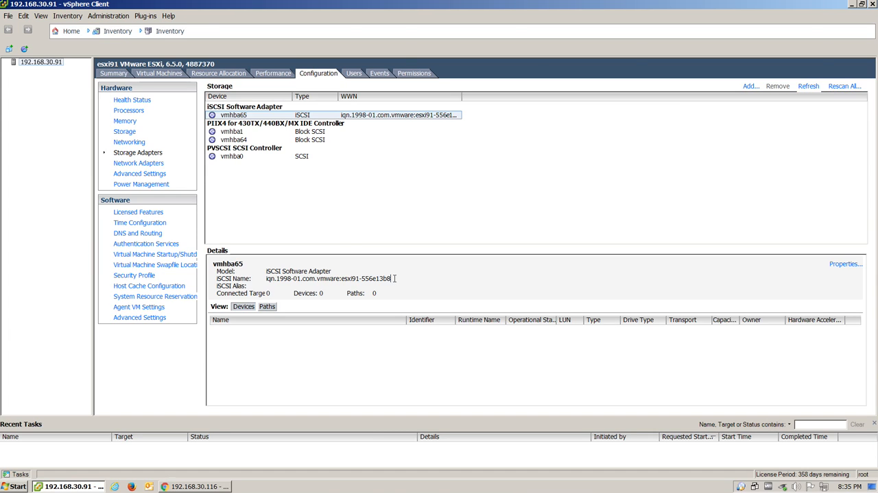
{"action": "left_click_drag", "start_coordinate": [395, 278], "coordinate": [264, 282]}
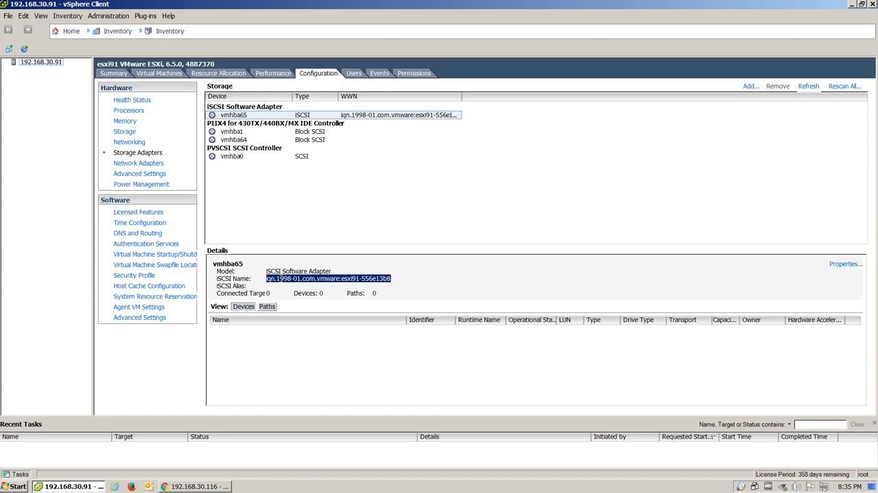
Switch back to the JetStor web interface, set Allowed Hosts to the copied initiator name and map JetStor-V0 to target 0, LUN 0 with read-write permission.
{"action": "left_click", "coordinate": [200, 486]}
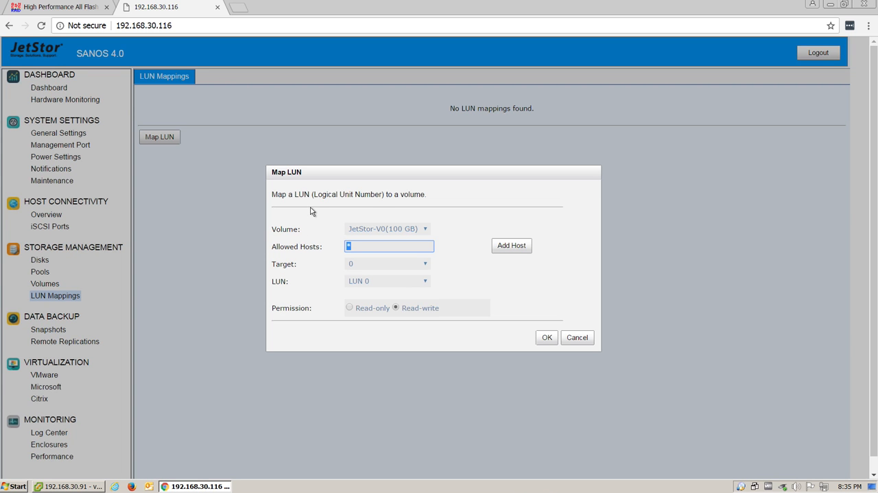
{"action": "key", "text": "super"}
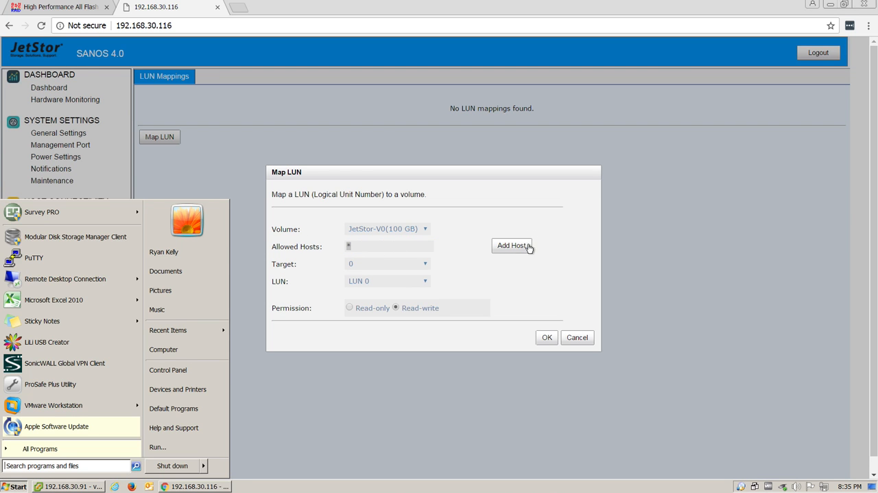
{"action": "left_click", "coordinate": [518, 250]}
{"action": "left_click", "coordinate": [413, 281]}
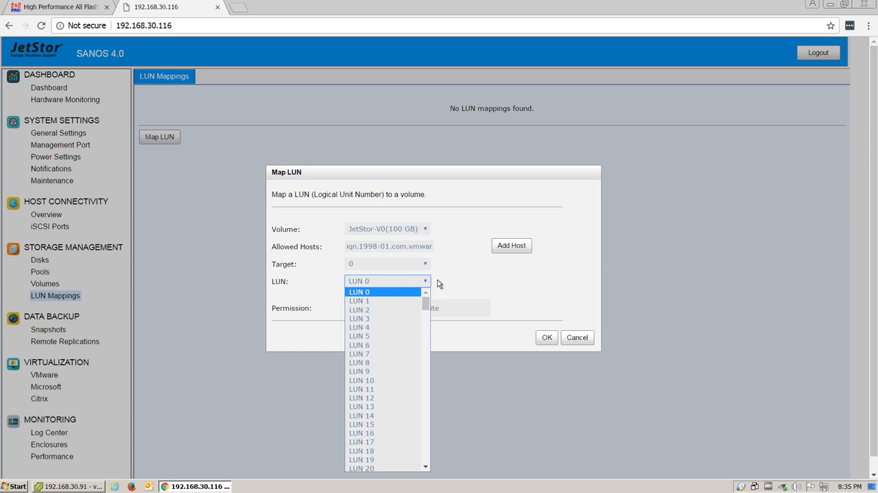
{"action": "left_click", "coordinate": [439, 283]}
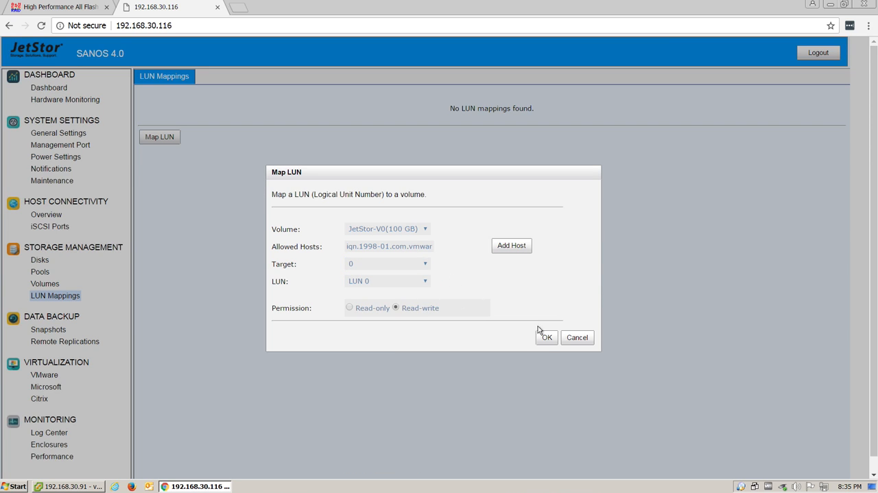
{"action": "left_click", "coordinate": [549, 337]}
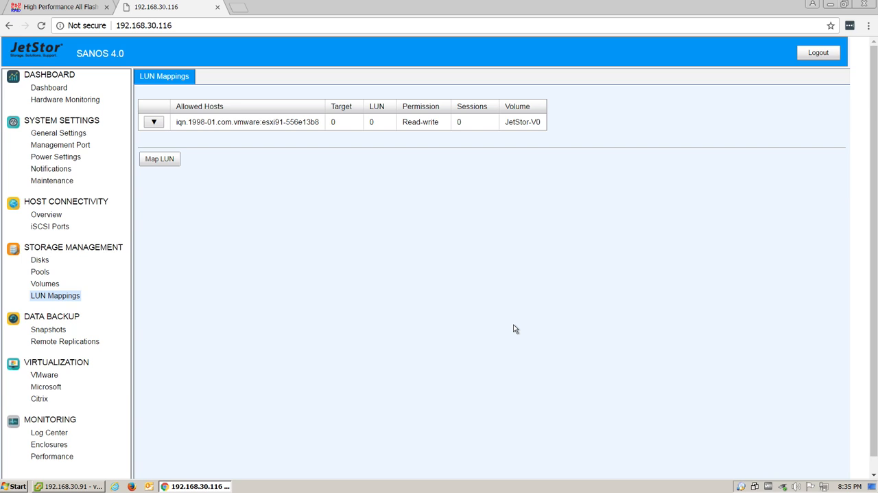
In the vSphere Client, start a static discovery target for vmhba65 with iSCSI server 10.0.1.1 and port 3260.
{"action": "left_click", "coordinate": [90, 488]}
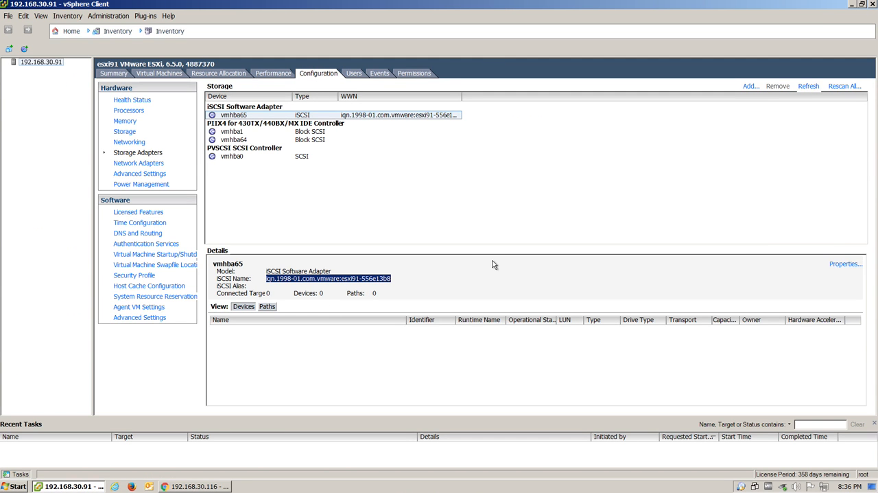
{"action": "left_click", "coordinate": [845, 265]}
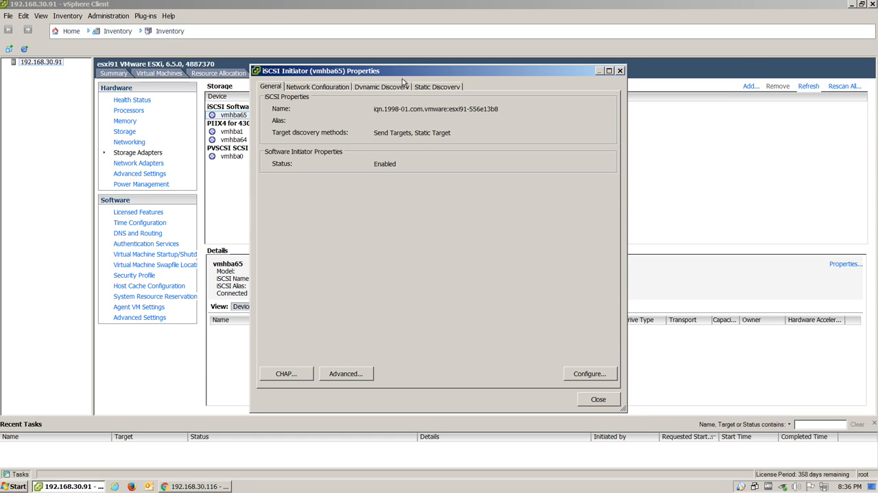
{"action": "left_click", "coordinate": [427, 87]}
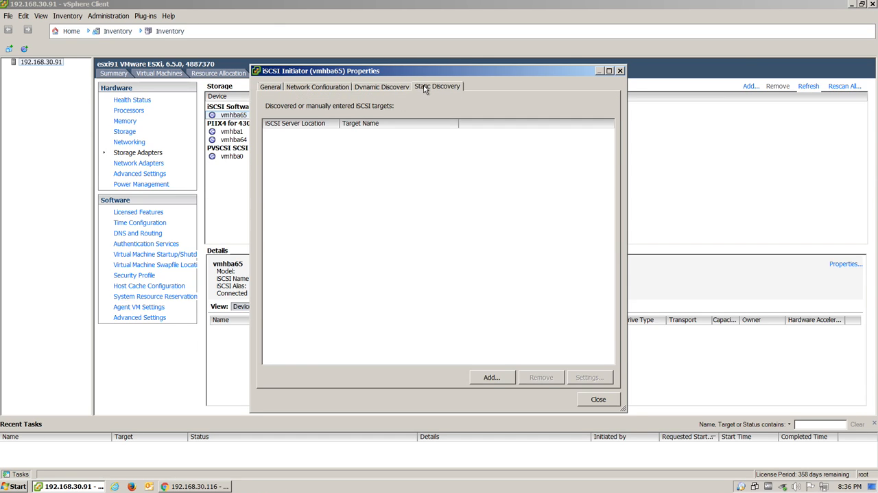
{"action": "left_click", "coordinate": [503, 377]}
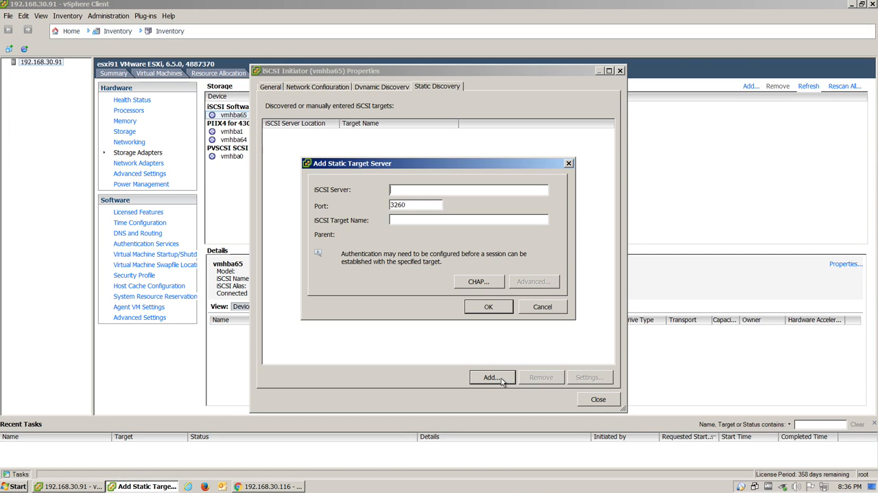
{"action": "type", "text": "10.0.1.1"}
{"action": "key", "text": "Tab"}
{"action": "key", "text": "Tab"}
Switch to the JetStor web interface and copy the Controller 1 iSCSI target name with ID 0.
{"action": "left_click", "coordinate": [256, 486]}
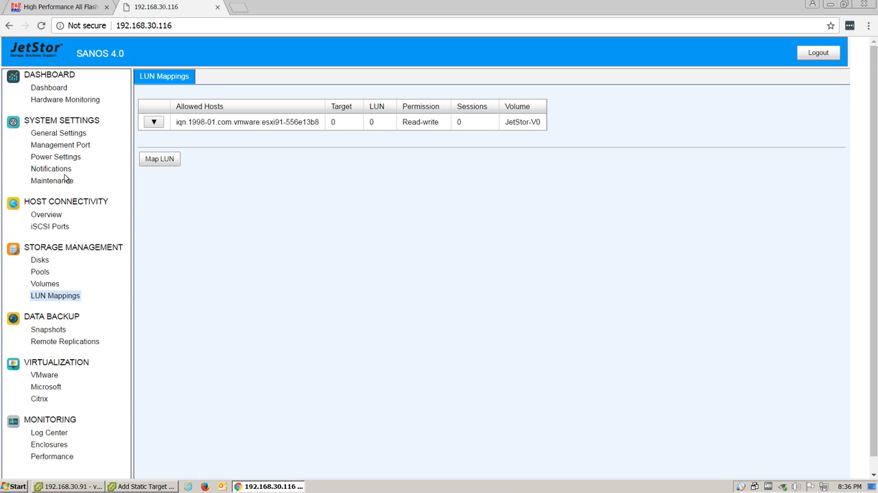
{"action": "left_click", "coordinate": [62, 228]}
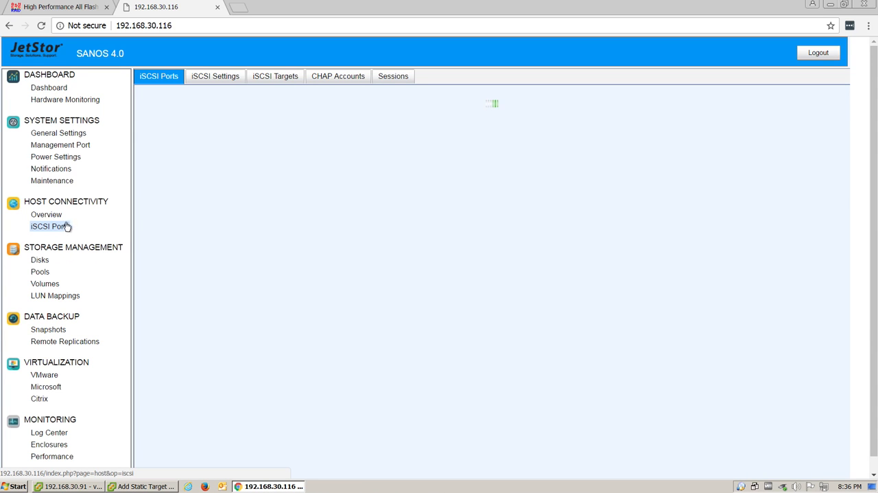
{"action": "left_click", "coordinate": [269, 81]}
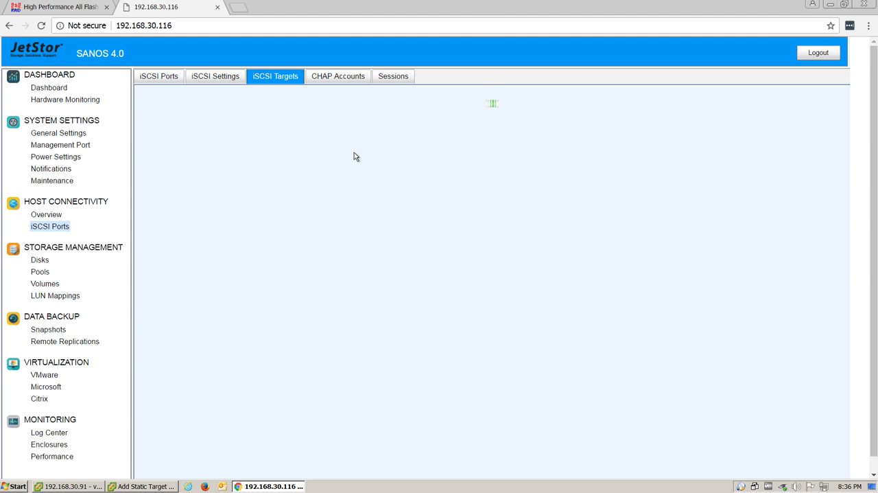
{"action": "left_click", "coordinate": [437, 163]}
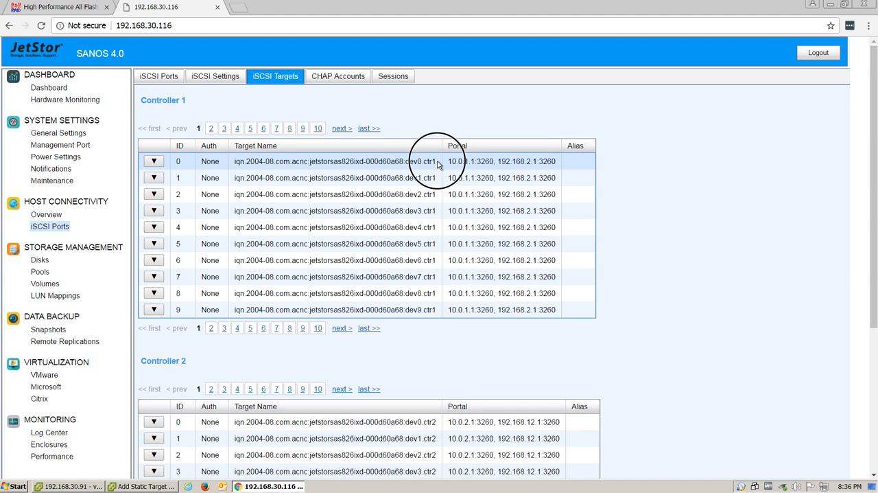
{"action": "left_click_drag", "start_coordinate": [438, 163], "coordinate": [236, 168]}
{"action": "key", "text": "ctrl+c"}
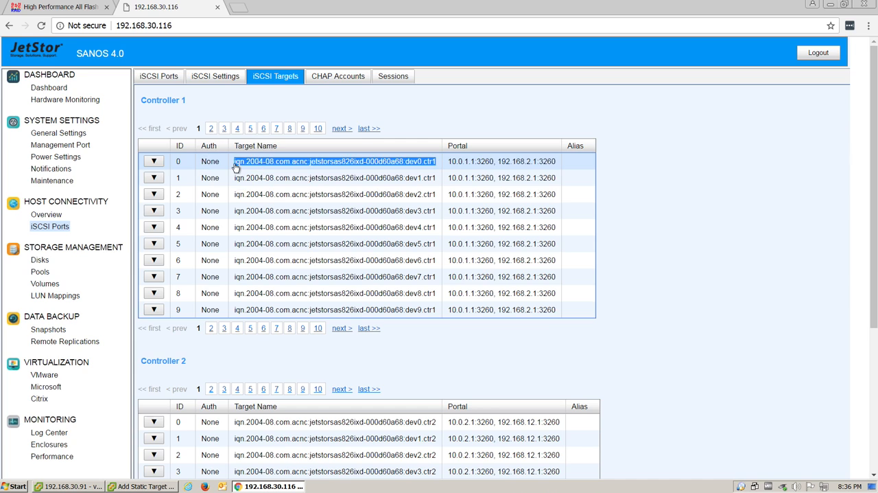
Paste the copied name as the iSCSI target name in the vSphere Client and add the 10.0.1.1 static target.
{"action": "left_click", "coordinate": [141, 486]}
{"action": "left_click", "coordinate": [434, 221]}
{"action": "key", "text": "ctrl+v"}
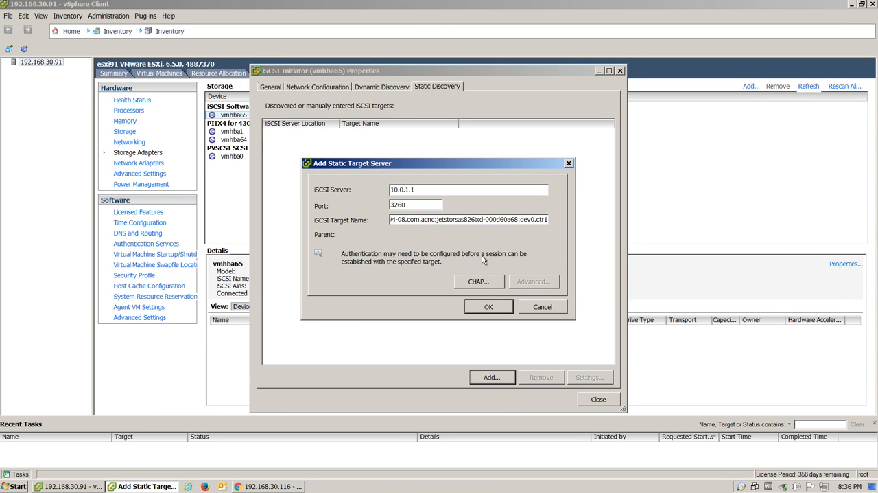
{"action": "left_click", "coordinate": [495, 305]}
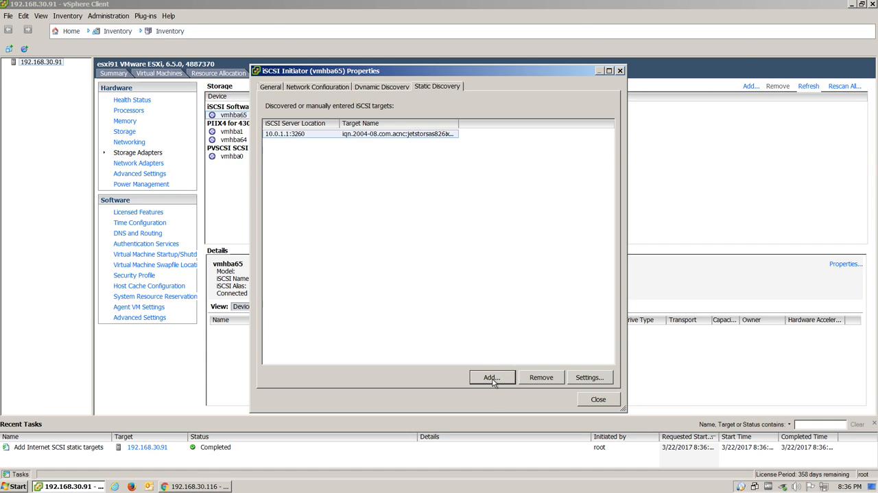
Start a second static target with iSCSI server 10.0.2.1 and port 3260.
{"action": "left_click", "coordinate": [492, 378]}
{"action": "type", "text": "10."}
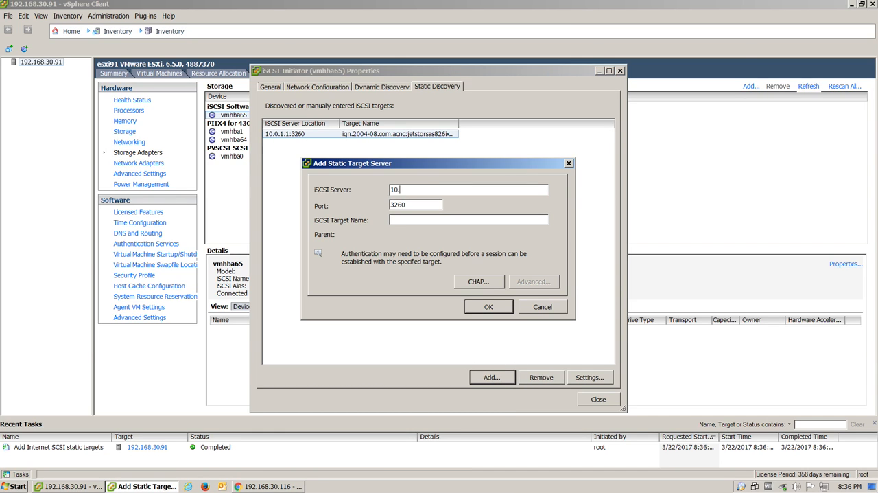
{"action": "type", "text": "0.2.1"}
{"action": "key", "text": "Tab"}
{"action": "key", "text": "Tab"}
Try to copy the Controller 2 target name with ID 0 from the JetStor web interface into the new static target.
{"action": "left_click", "coordinate": [269, 486]}
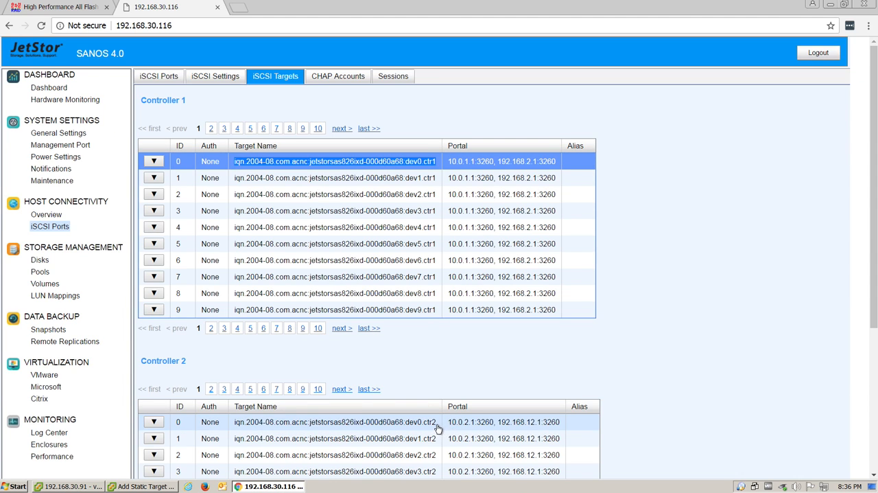
{"action": "left_click_drag", "start_coordinate": [437, 424], "coordinate": [228, 431]}
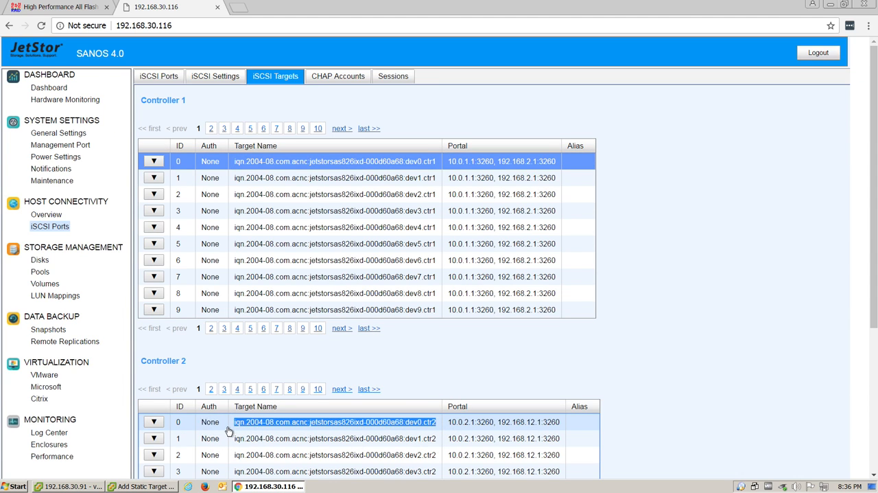
{"action": "left_click", "coordinate": [137, 488]}
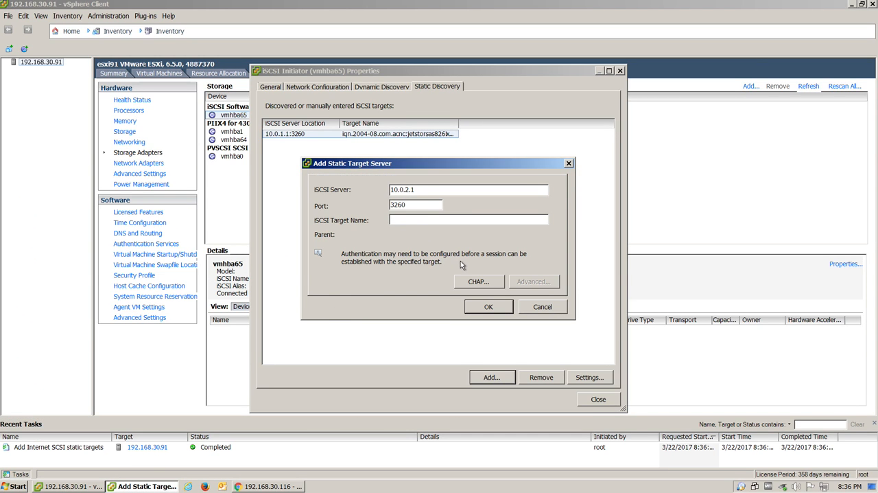
{"action": "key", "text": "ctrl+v"}
{"action": "left_click", "coordinate": [269, 486]}
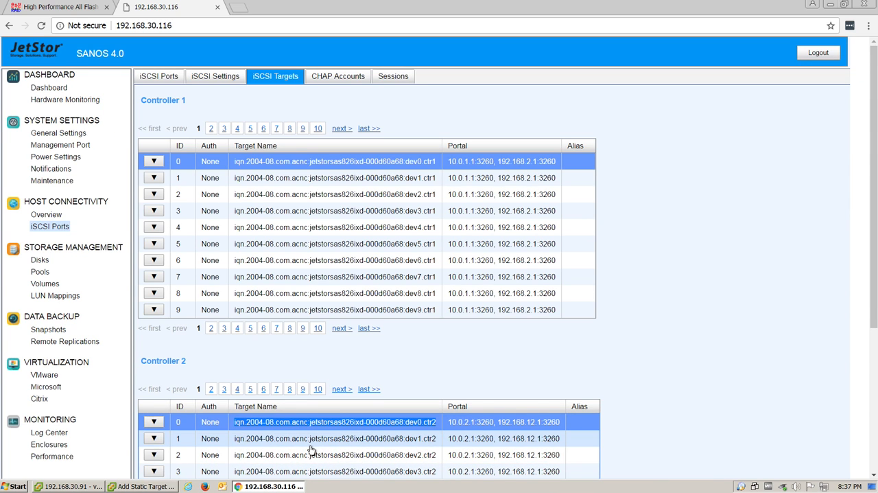
{"action": "left_click", "coordinate": [148, 486]}
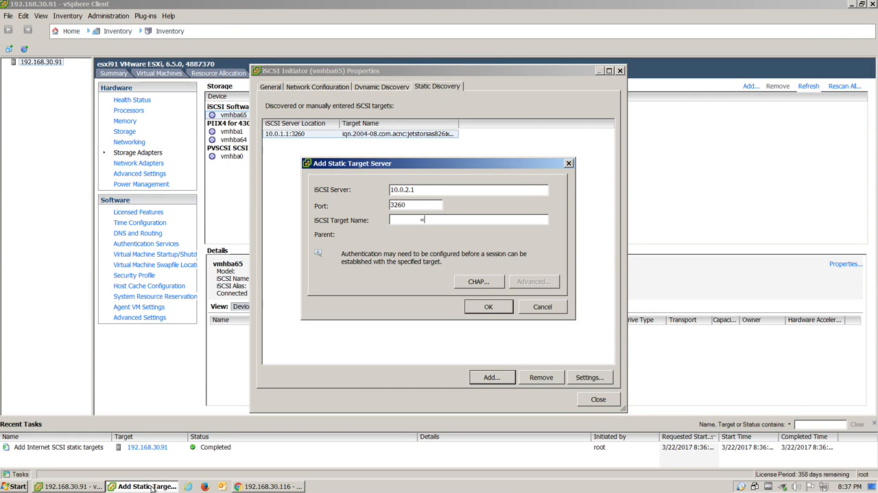
Switch to the JetStor web interface and copy the Controller 2 iSCSI target name with ID 0.
{"action": "left_click", "coordinate": [250, 487]}
{"action": "left_click", "coordinate": [437, 422]}
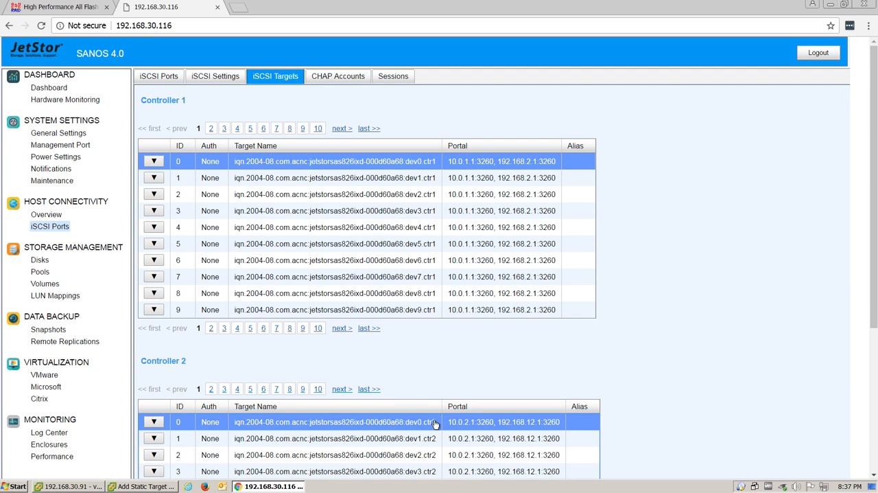
{"action": "left_click", "coordinate": [437, 422]}
{"action": "left_click_drag", "start_coordinate": [438, 423], "coordinate": [236, 426]}
{"action": "key", "text": "ctrl+c"}
Add the 10.0.2.1 static target in the vSphere Client with the copied target name, and rescan the host bus adapter.
{"action": "left_click", "coordinate": [148, 486]}
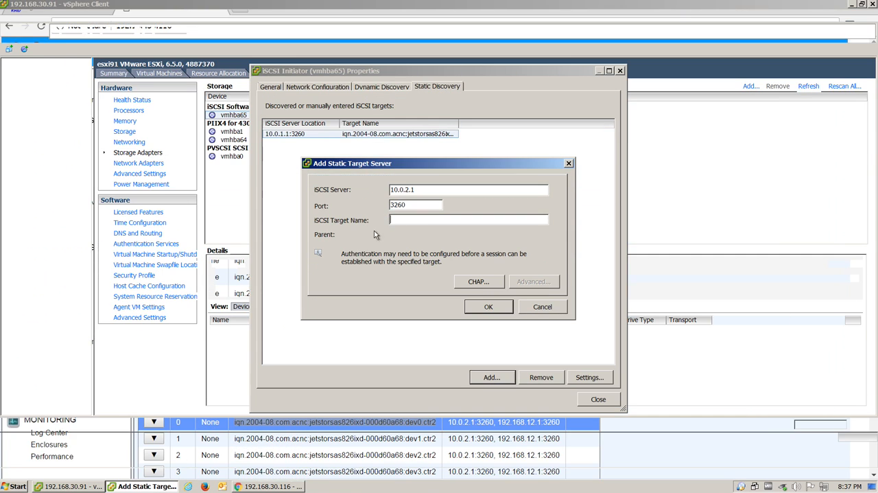
{"action": "left_click", "coordinate": [402, 218]}
{"action": "key", "text": "ctrl+v"}
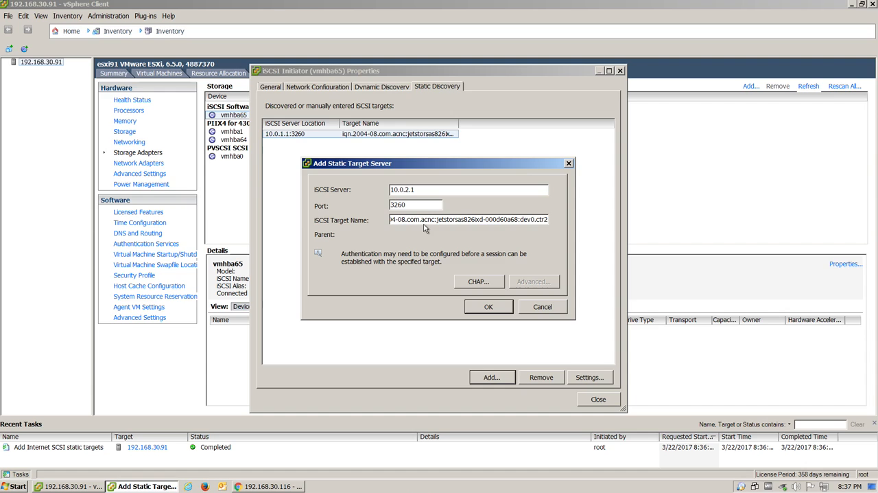
{"action": "left_click", "coordinate": [466, 307]}
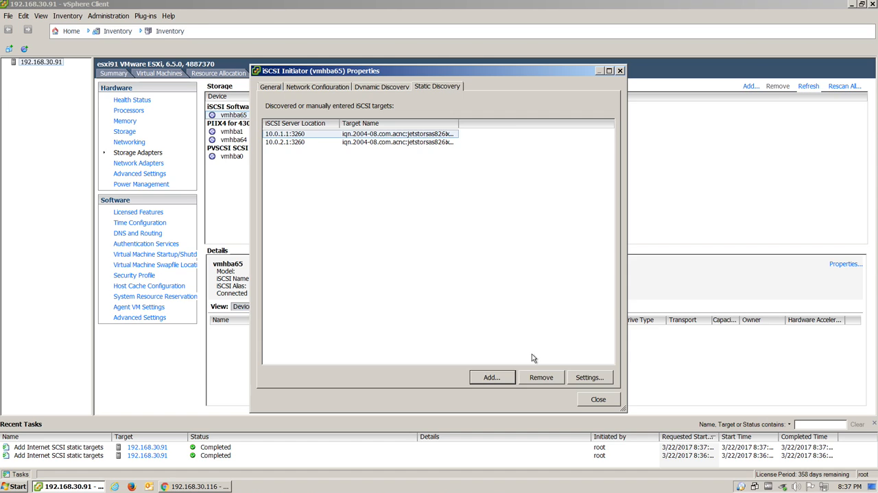
{"action": "left_click", "coordinate": [599, 398]}
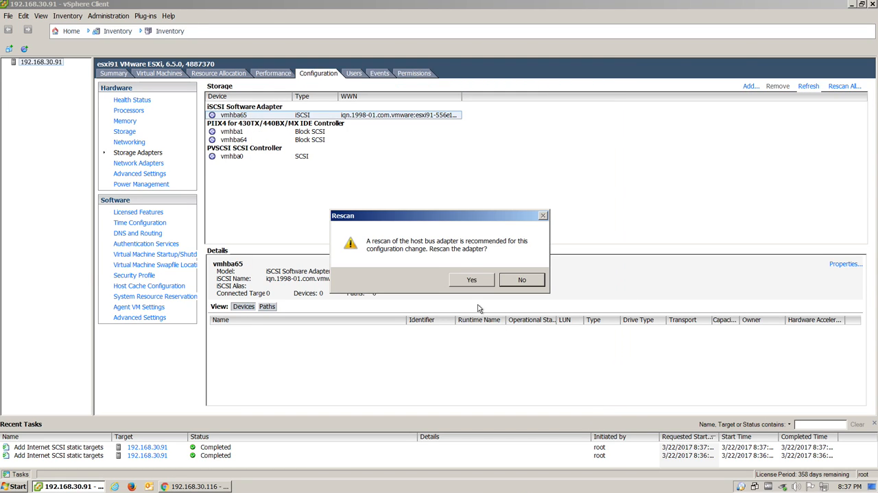
{"action": "left_click", "coordinate": [469, 283]}
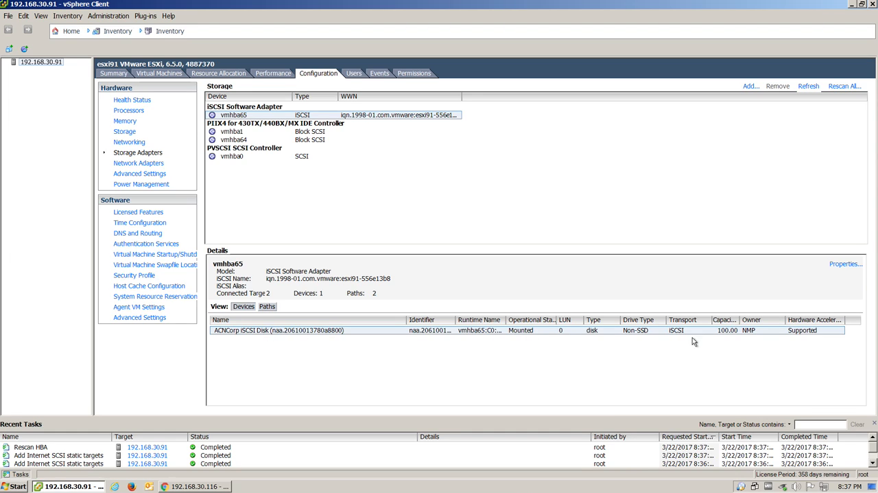
Connect to the Windows2008R2 remote desktop from the local desktop, entering the Administrator password.
{"action": "left_click", "coordinate": [852, 4]}
{"action": "left_click", "coordinate": [831, 5]}
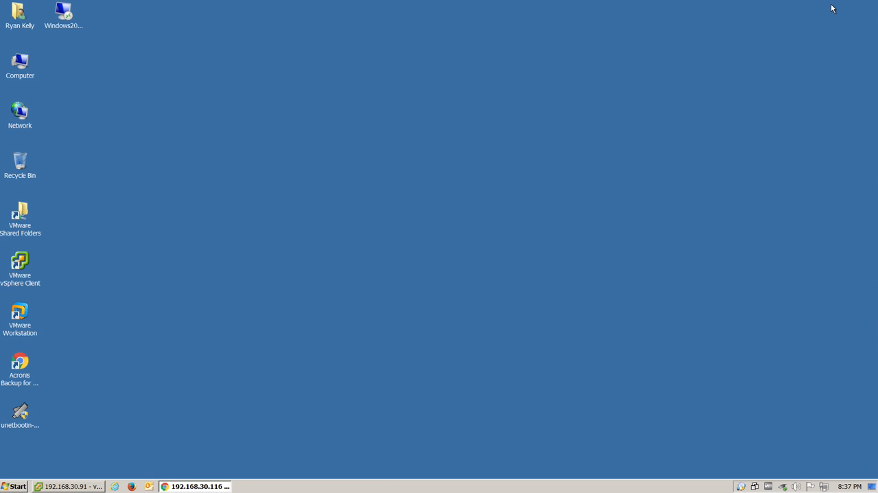
{"action": "double_click", "coordinate": [62, 13]}
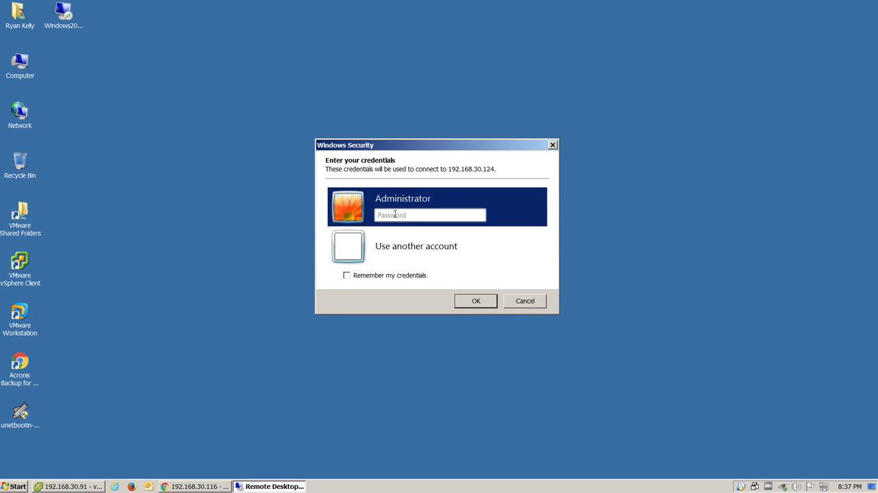
{"action": "left_click", "coordinate": [394, 214]}
{"action": "key", "text": "Return"}
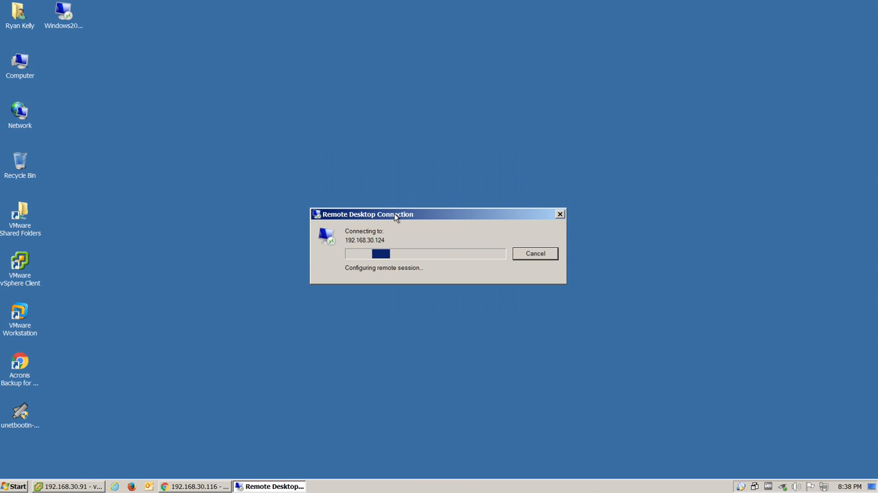
{"action": "double_click", "coordinate": [295, 35]}
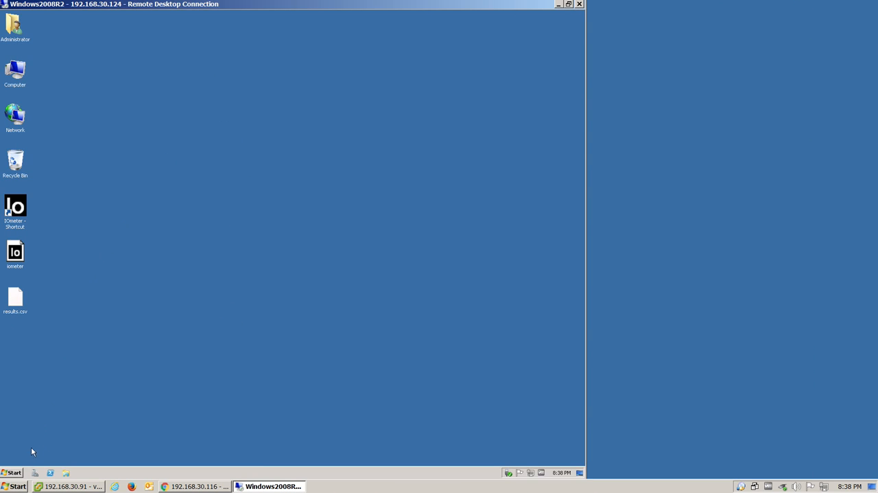
Open the iSCSI Initiator on the Windows server and copy its initiator name from the configuration settings.
{"action": "left_click", "coordinate": [13, 472]}
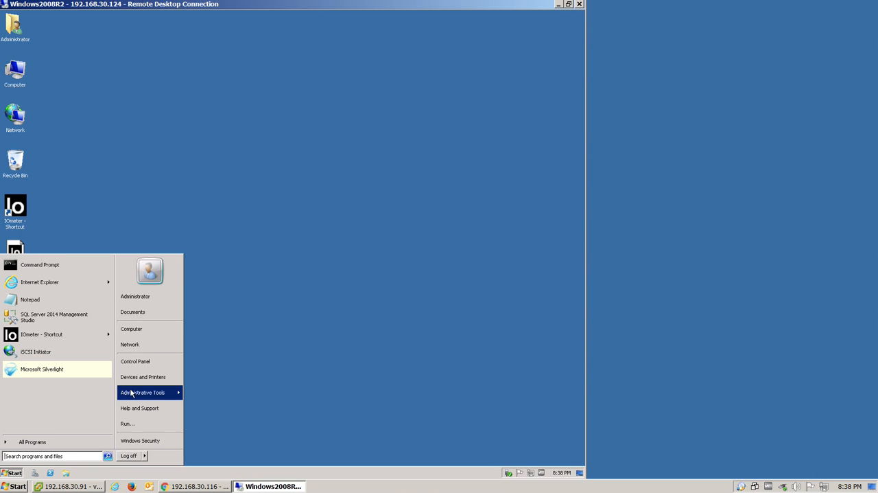
{"action": "left_click", "coordinate": [131, 393]}
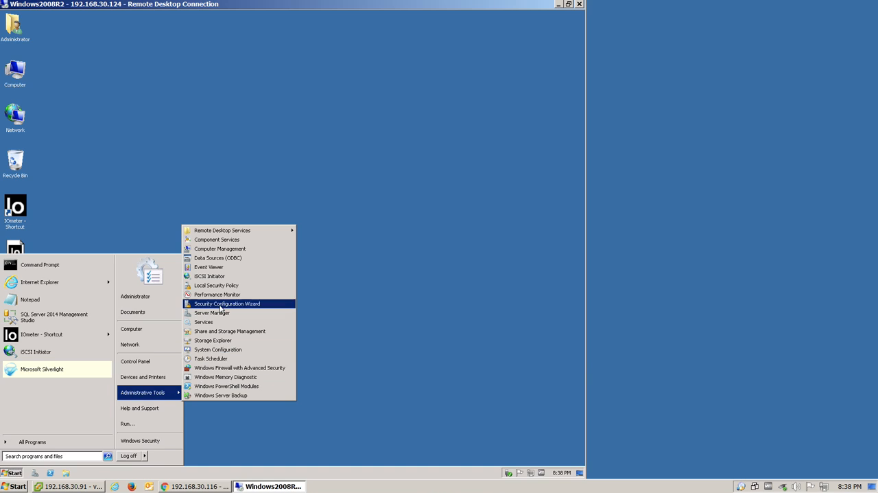
{"action": "left_click", "coordinate": [208, 276]}
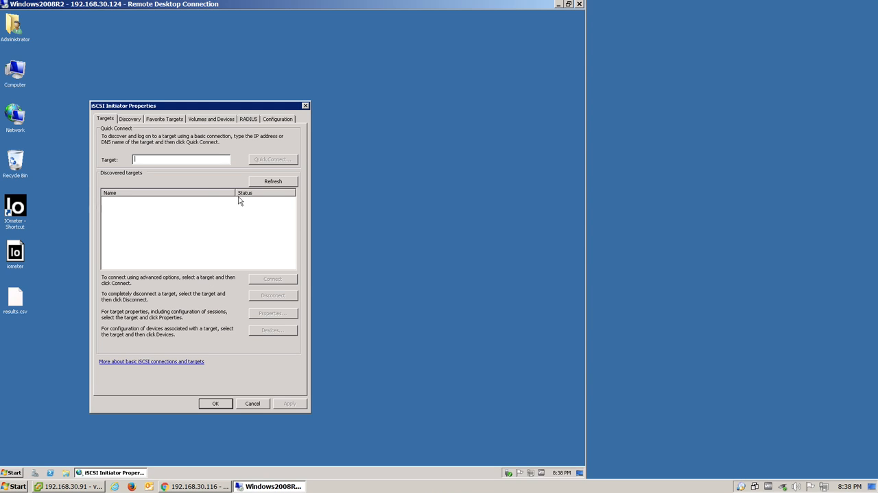
{"action": "left_click", "coordinate": [277, 119]}
{"action": "left_click_drag", "start_coordinate": [206, 204], "coordinate": [87, 207]}
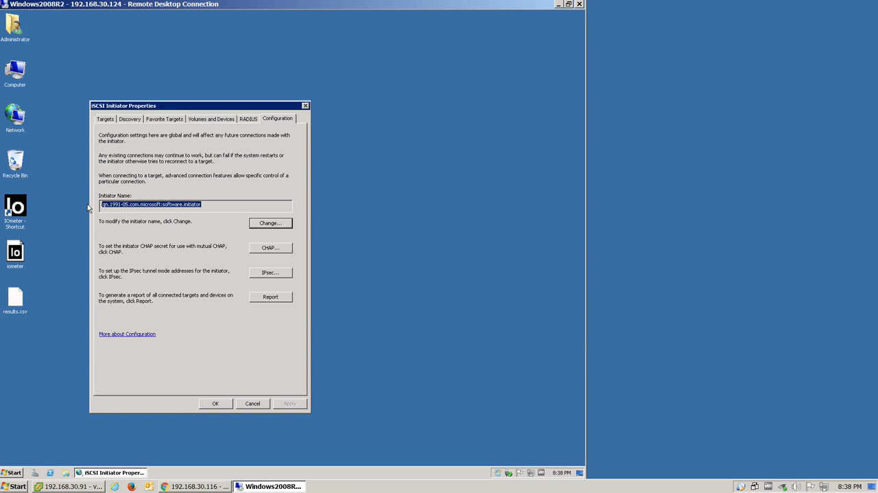
Switch to the JetStor web interface and start a new LUN mapping for the volume JetStor-V1 (200 GB).
{"action": "left_click", "coordinate": [199, 488]}
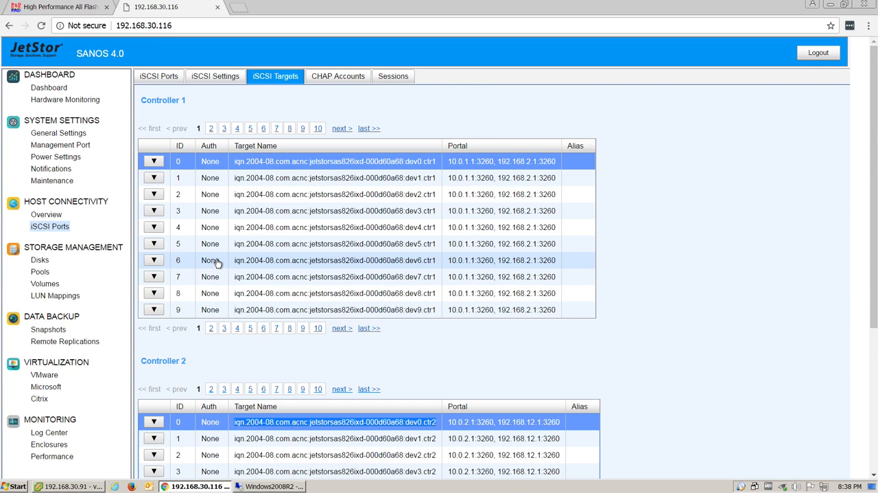
{"action": "left_click", "coordinate": [55, 296]}
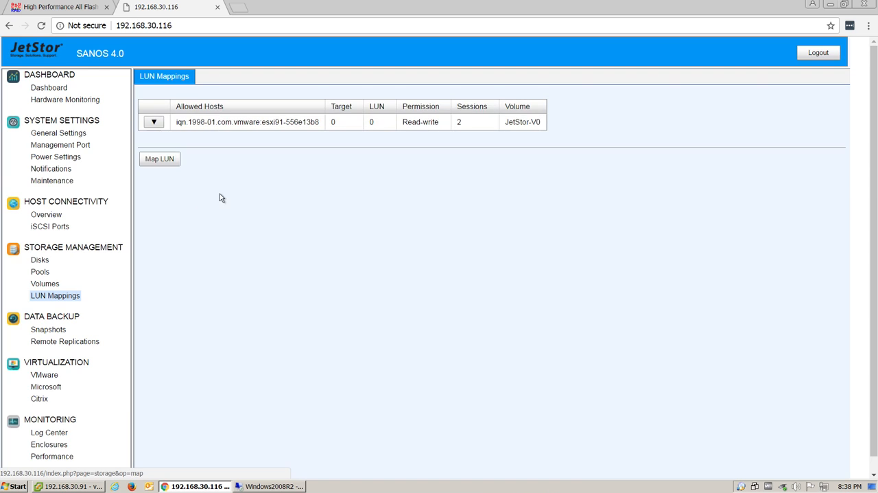
{"action": "left_click", "coordinate": [170, 160]}
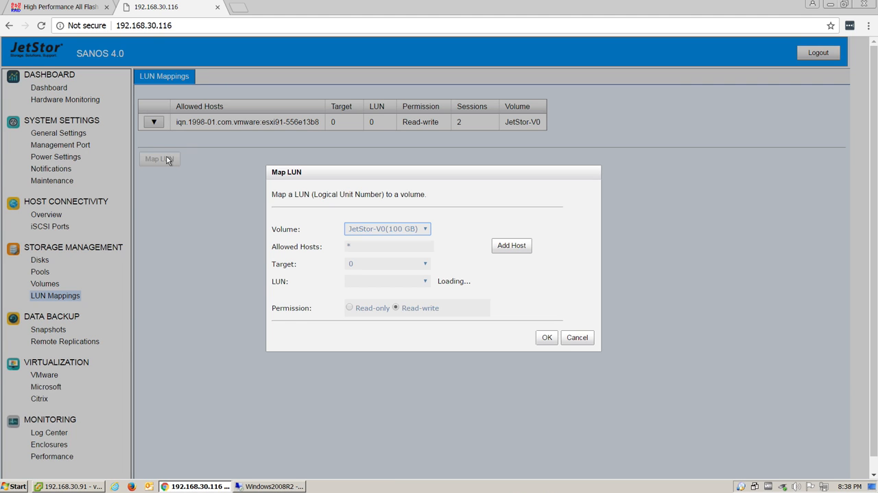
{"action": "left_click", "coordinate": [410, 229]}
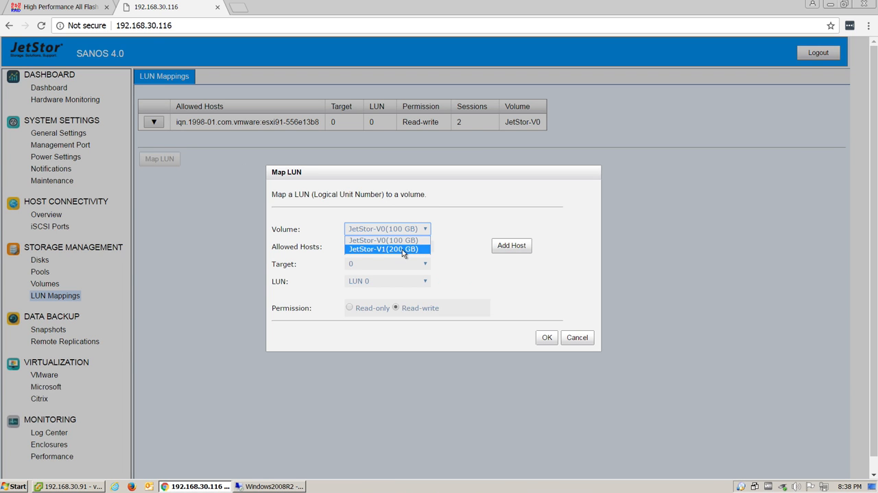
{"action": "left_click", "coordinate": [402, 249]}
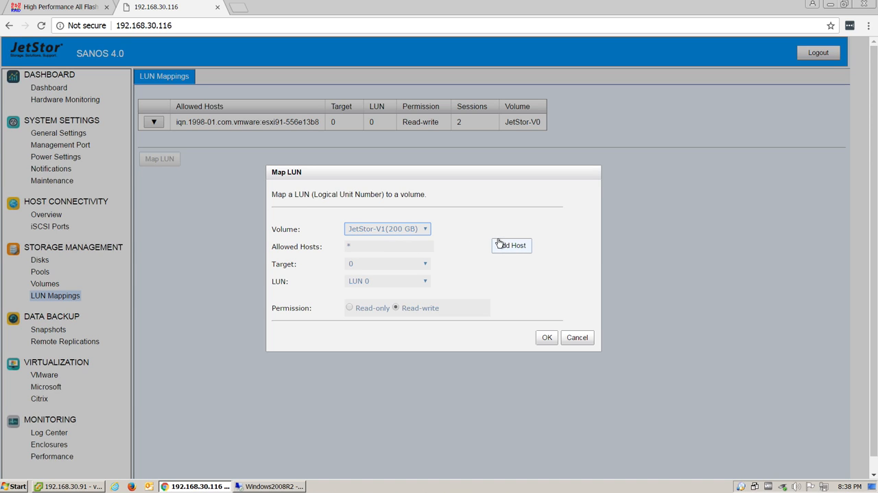
Add the copied Microsoft initiator name as the allowed host of the LUN mapping.
{"action": "left_click", "coordinate": [501, 245]}
{"action": "left_click", "coordinate": [395, 265]}
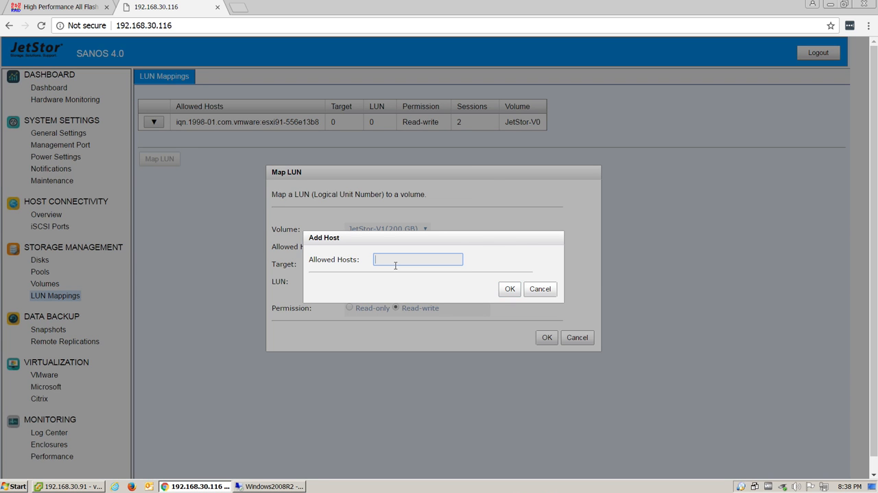
{"action": "key", "text": "ctrl+v"}
{"action": "key", "text": "ctrl+a"}
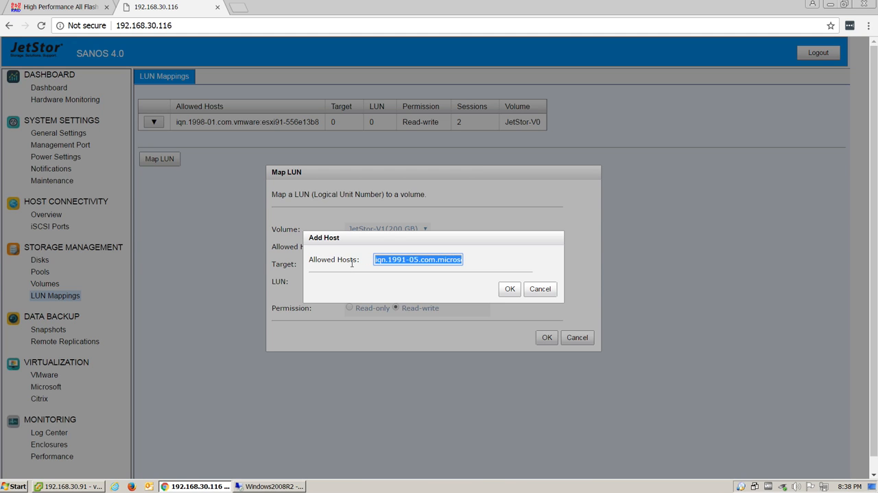
{"action": "left_click", "coordinate": [508, 289]}
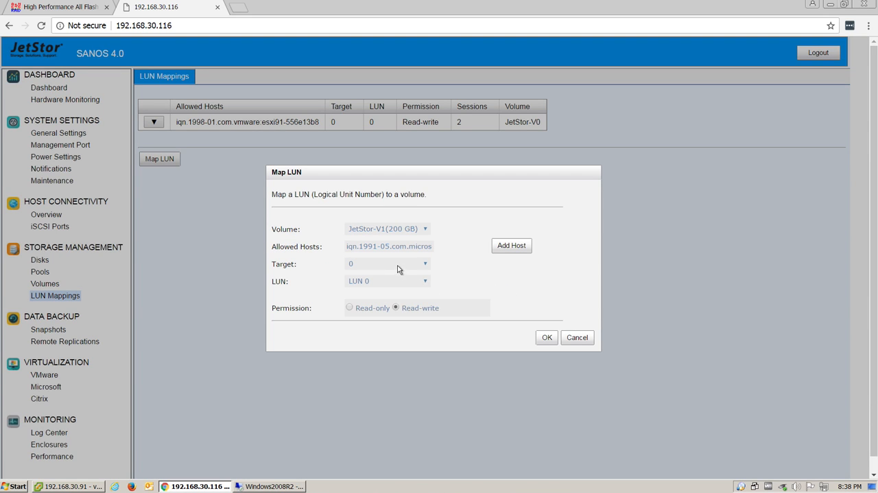
Keep target 0, choose LUN 1 with read-write permission, and create the mapping.
{"action": "left_click", "coordinate": [392, 264]}
{"action": "left_click", "coordinate": [392, 263]}
{"action": "left_click", "coordinate": [391, 281]}
{"action": "left_click", "coordinate": [374, 302]}
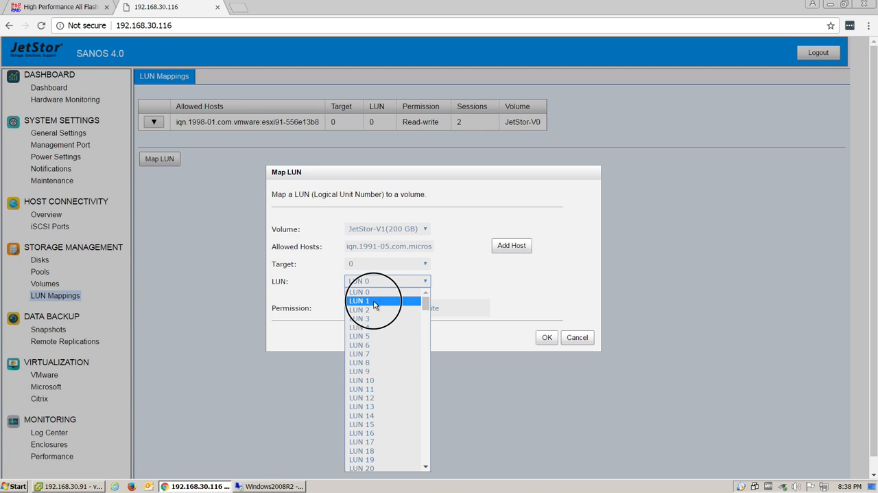
{"action": "left_click", "coordinate": [548, 337]}
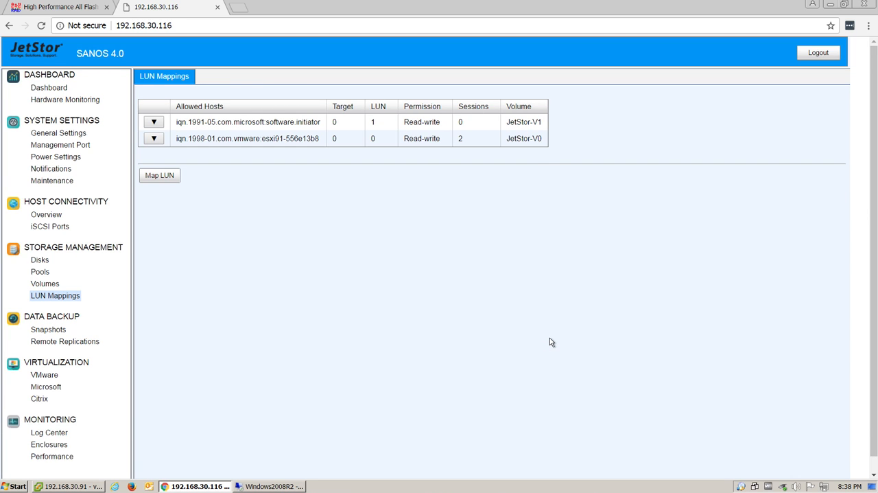
Switch to the Windows2008R2 remote desktop and add 10.0.1.1 on port 3260 as an iSCSI target portal.
{"action": "left_click", "coordinate": [268, 487]}
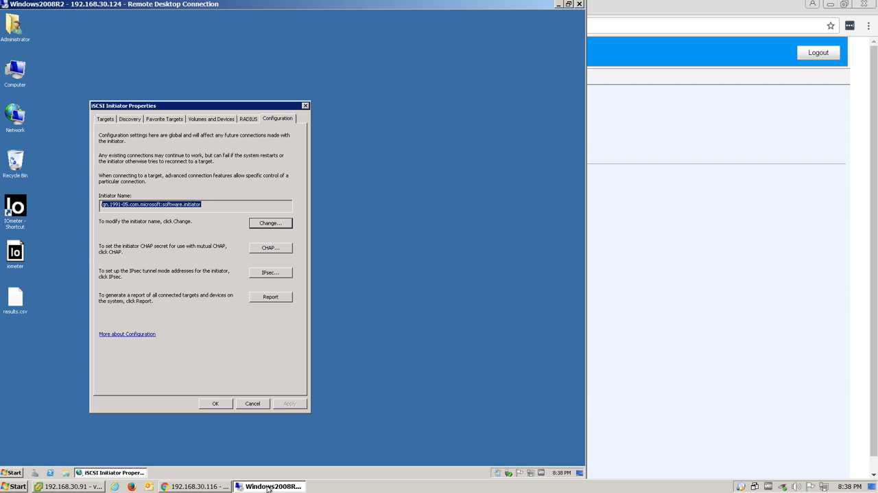
{"action": "left_click", "coordinate": [126, 120]}
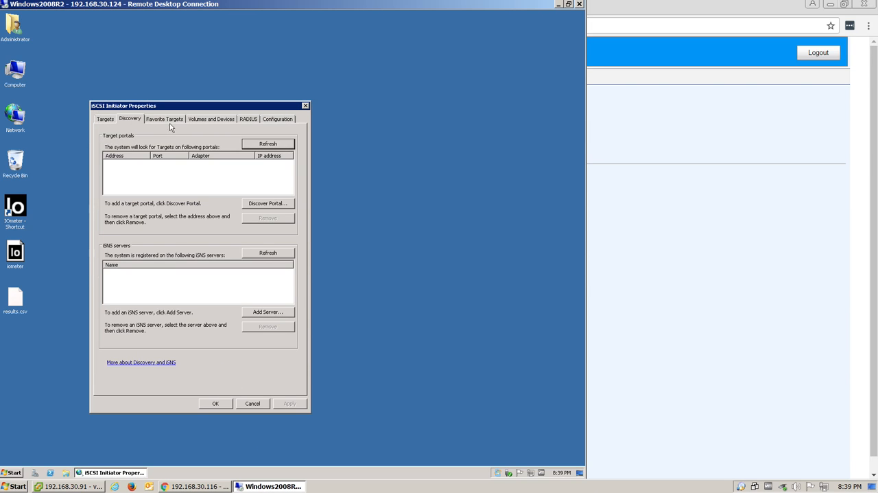
{"action": "left_click", "coordinate": [262, 203]}
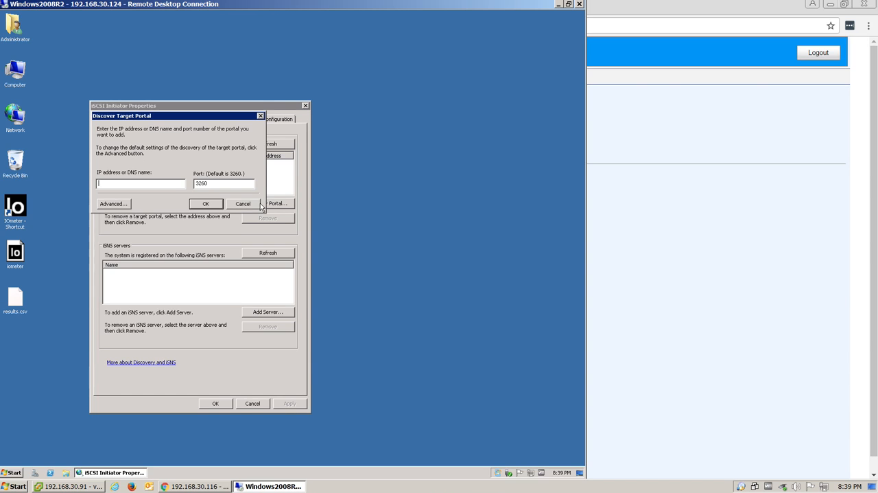
{"action": "type", "text": "10.0.1.1"}
{"action": "left_click", "coordinate": [206, 204]}
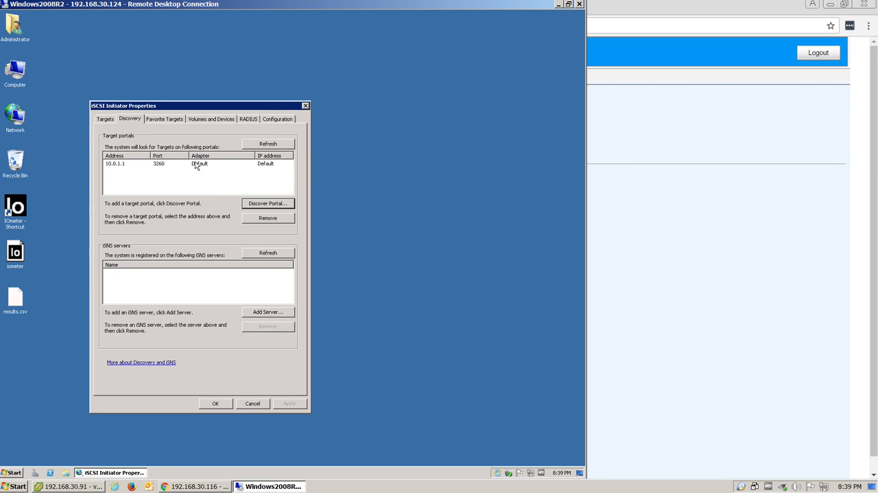
Connect to the discovered JetStor dev0.ctr1 target, keeping it as a favorite, and check the favorite targets list.
{"action": "left_click", "coordinate": [105, 123]}
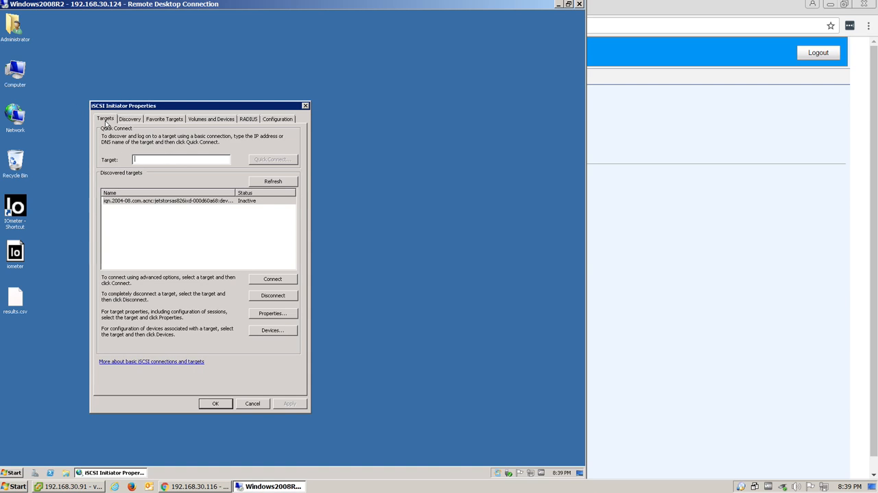
{"action": "left_click", "coordinate": [208, 202]}
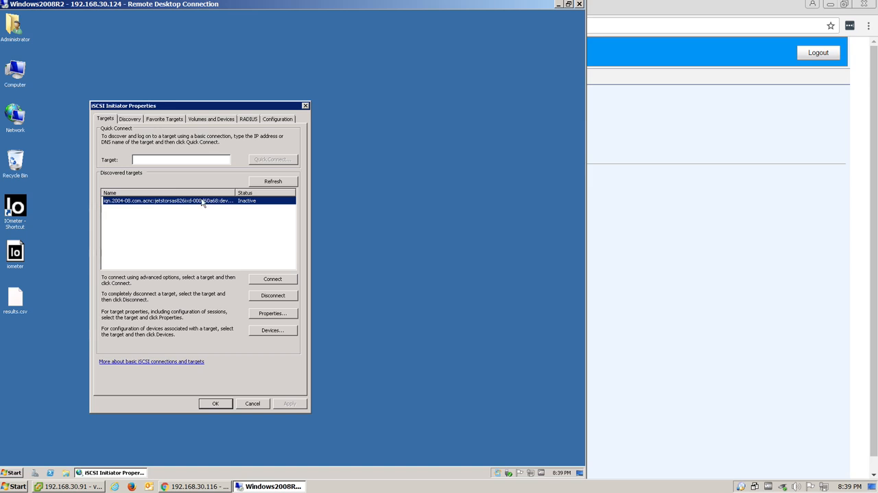
{"action": "left_click", "coordinate": [263, 283]}
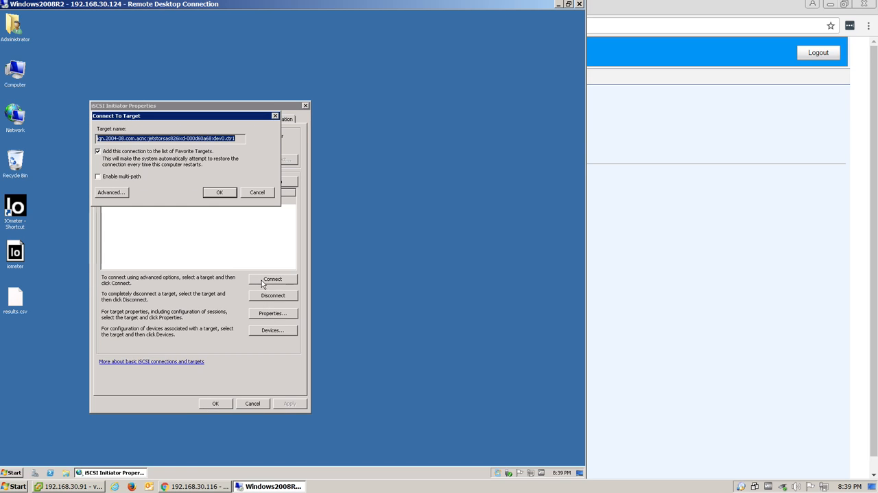
{"action": "left_click", "coordinate": [217, 195]}
{"action": "left_click", "coordinate": [217, 194]}
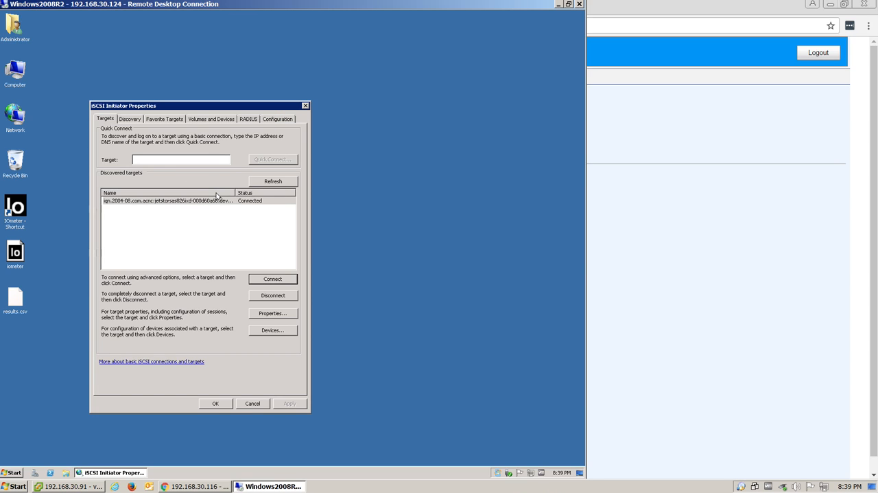
{"action": "left_click", "coordinate": [164, 120]}
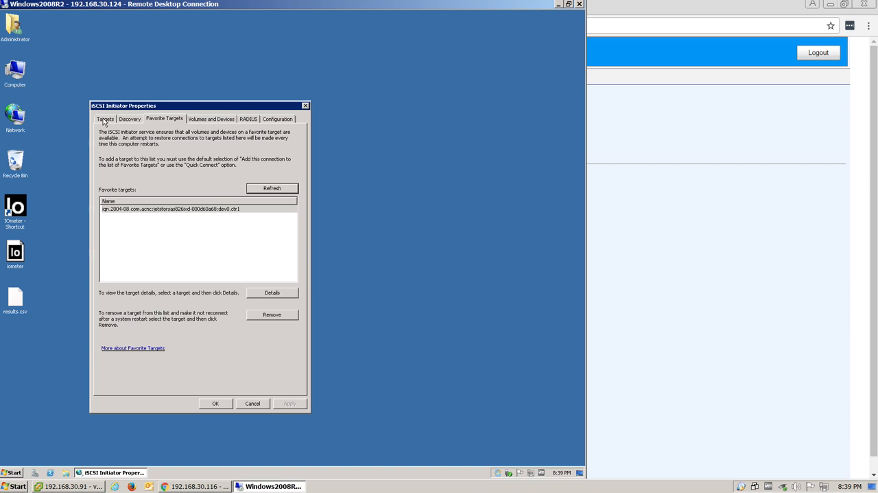
Open Server Manager for this computer and initialize Disk 1 in Disk Management with the MBR partition style.
{"action": "right_click", "coordinate": [21, 72]}
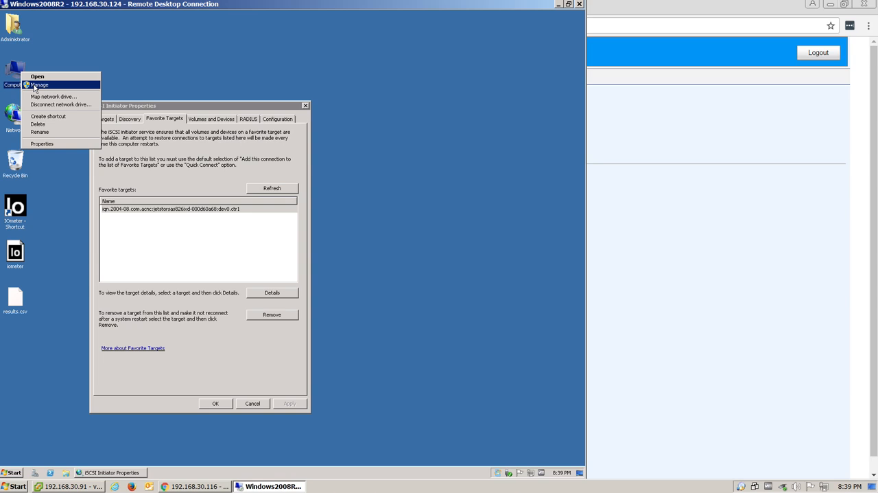
{"action": "left_click", "coordinate": [33, 86]}
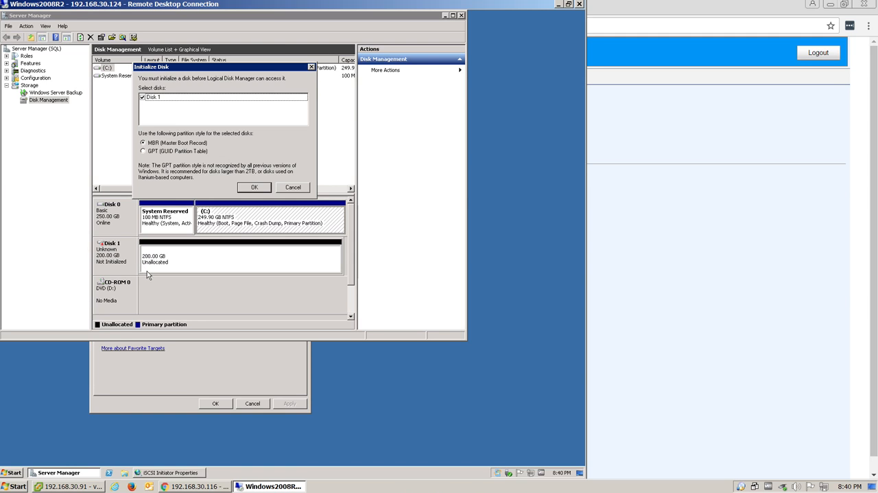
{"action": "left_click", "coordinate": [86, 485]}
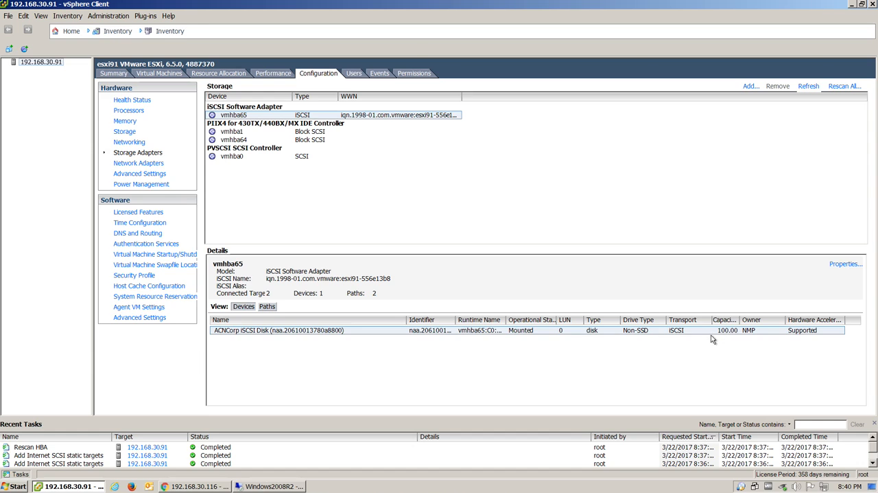
{"action": "left_click", "coordinate": [280, 487]}
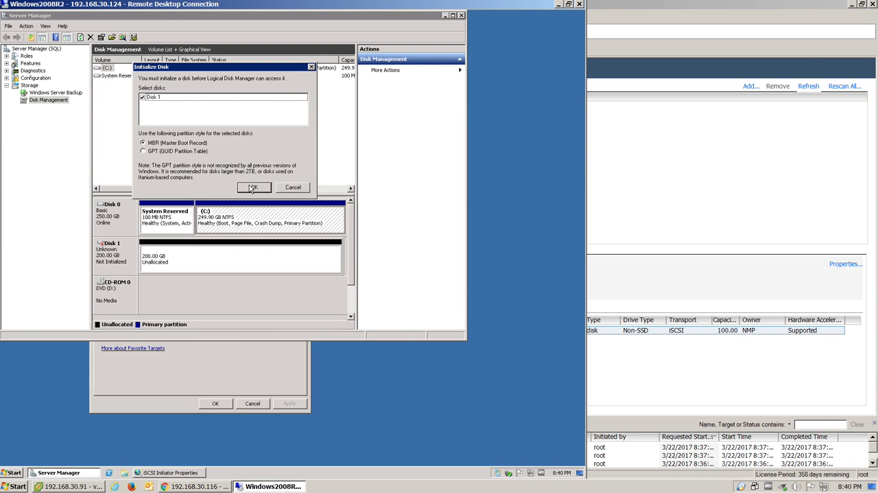
{"action": "left_click", "coordinate": [254, 190]}
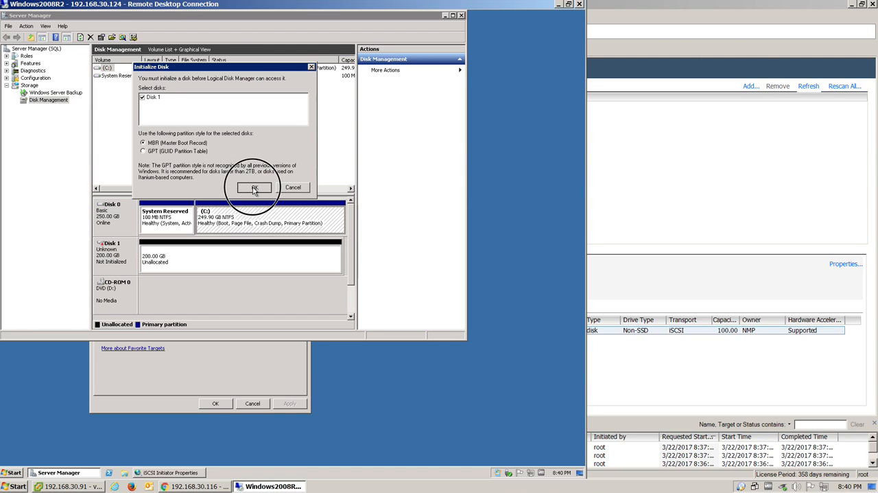